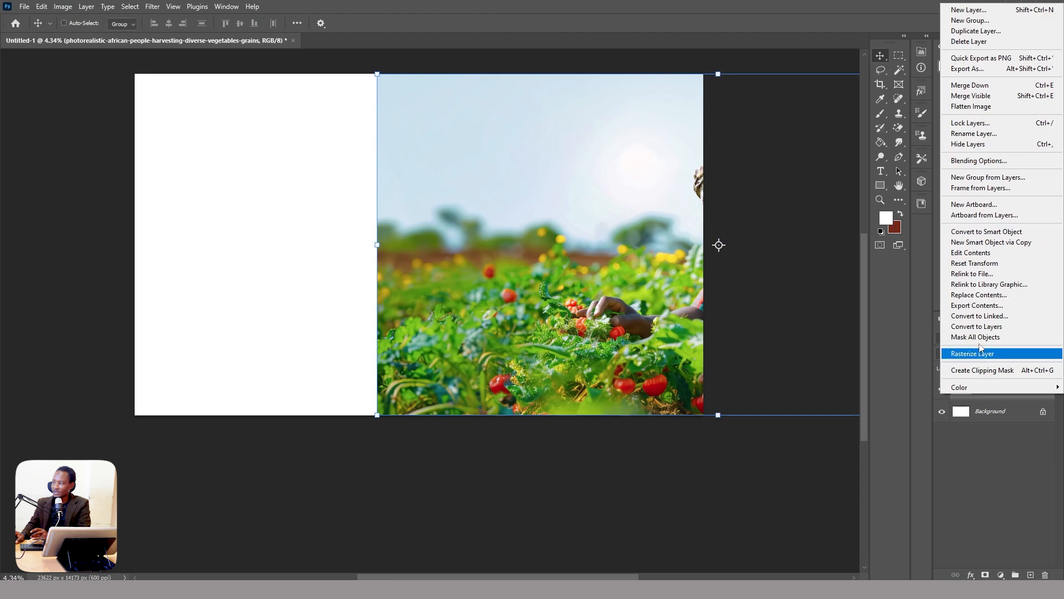
# Step: Rasterize the vegetable-harvest photo layer and place the farmer-barley-field image over the left part of the canvas
pyautogui.click(975, 353)
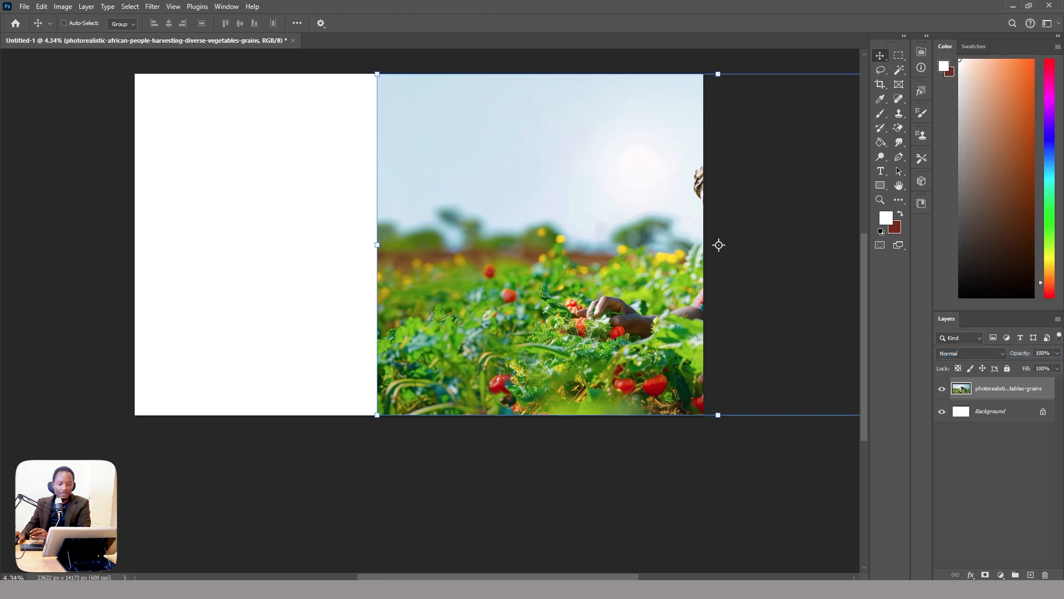
pyautogui.moveTo(10, 180); pyautogui.dragTo(499, 215)
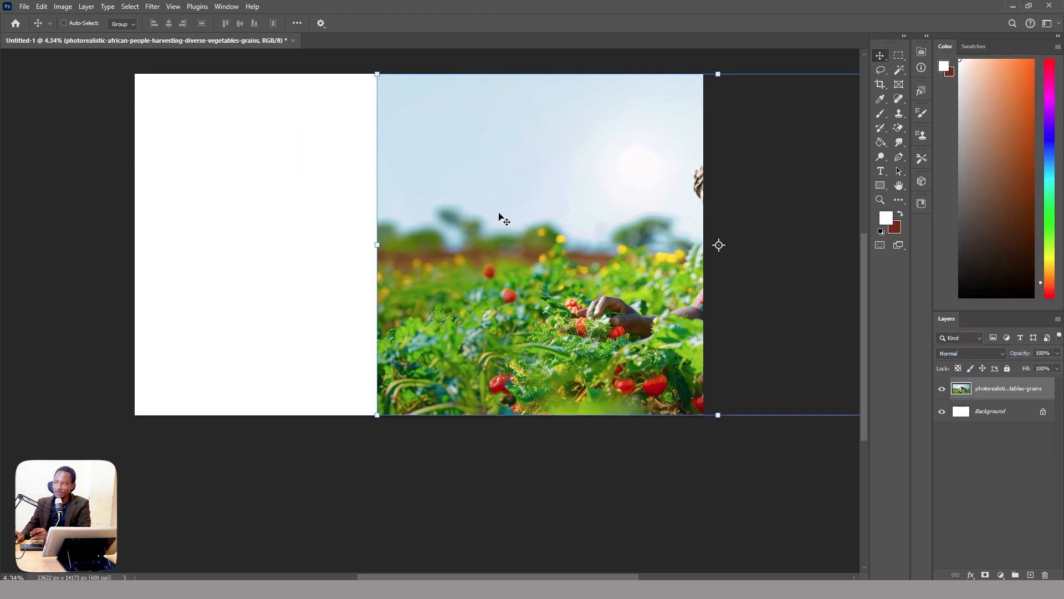
pyautogui.moveTo(475, 257); pyautogui.dragTo(783, 247)
pyautogui.moveTo(372, 250); pyautogui.dragTo(180, 275)
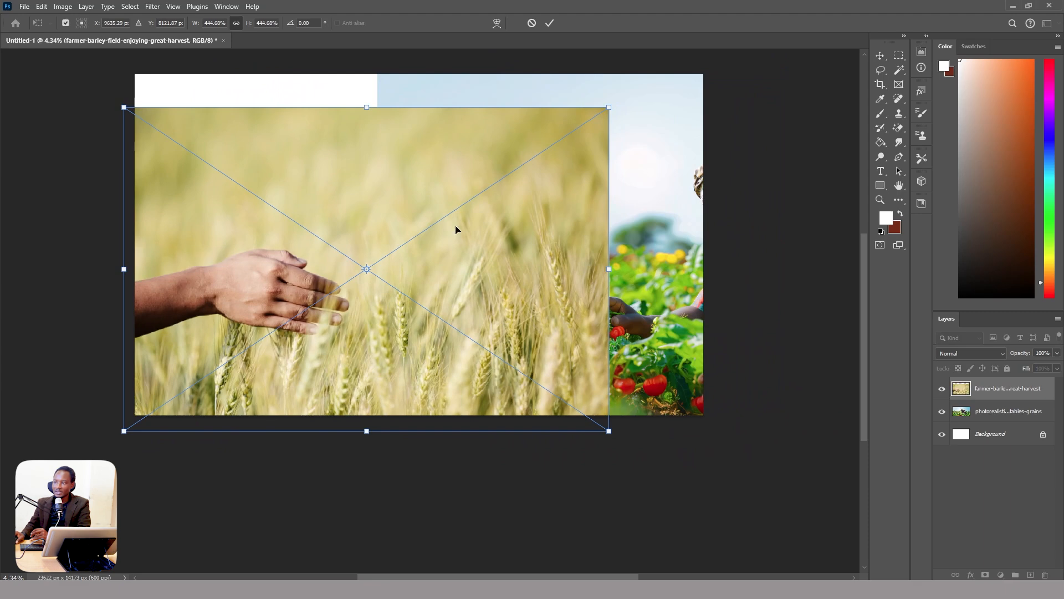
pyautogui.click(549, 24)
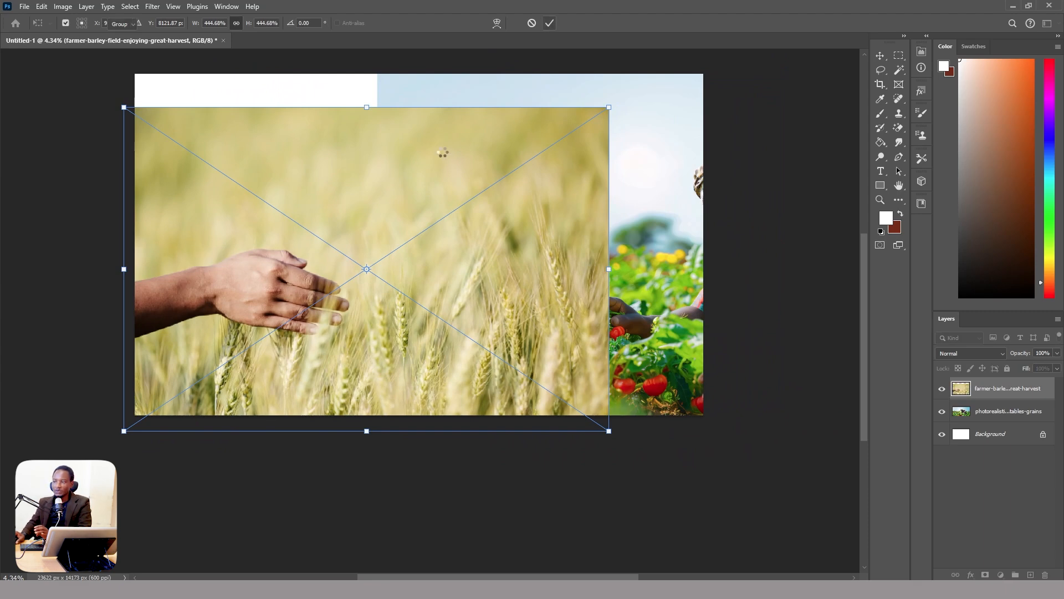
# Step: Rasterize the barley-field photo layer and add a layer mask to both photo layers
pyautogui.rightClick(992, 389)
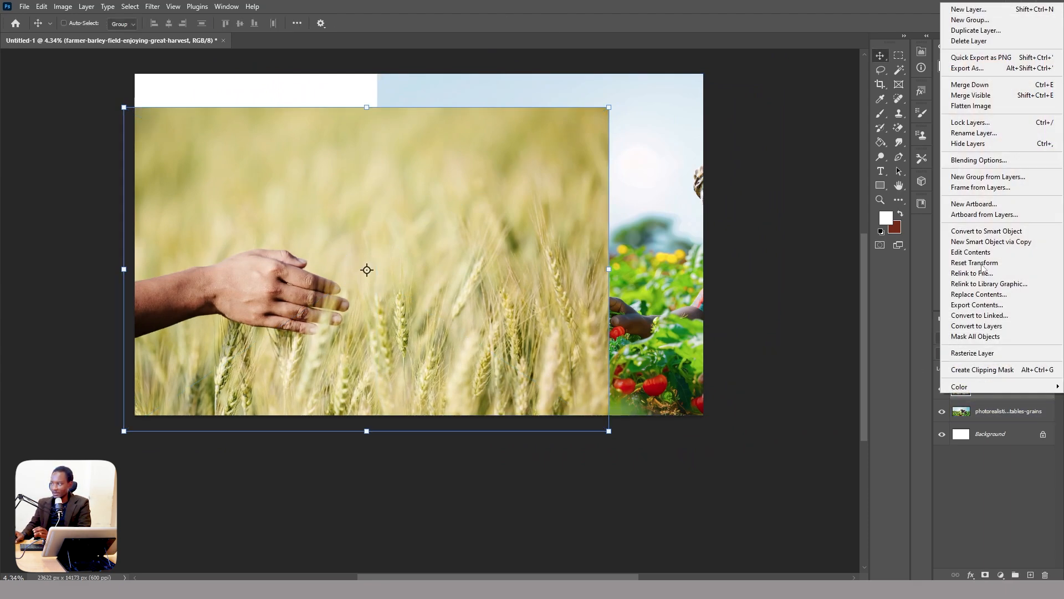
pyautogui.click(972, 353)
pyautogui.press('b')
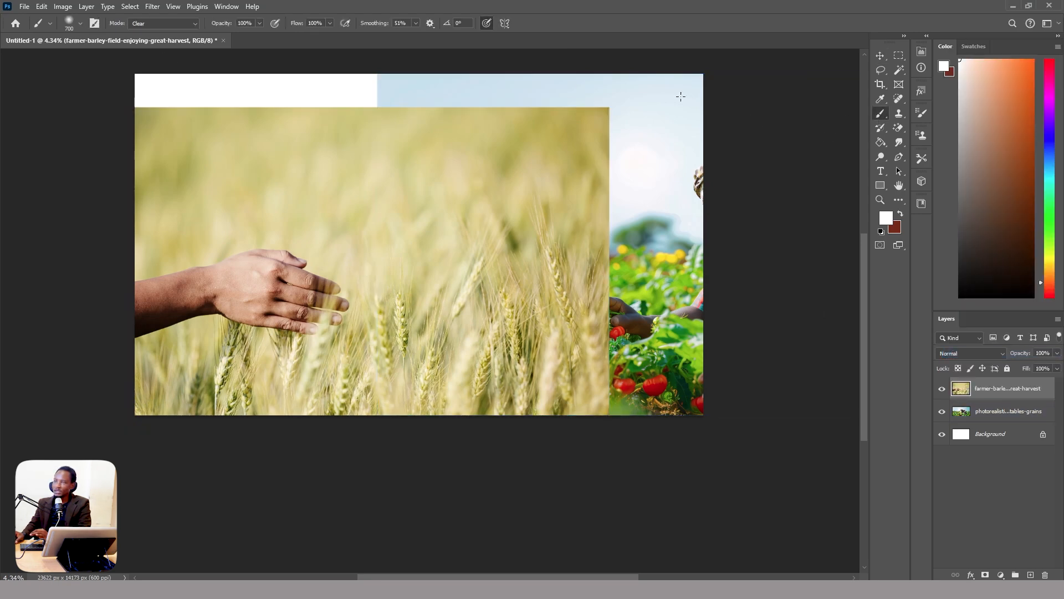
pyautogui.click(984, 575)
pyautogui.click(1012, 419)
pyautogui.click(985, 575)
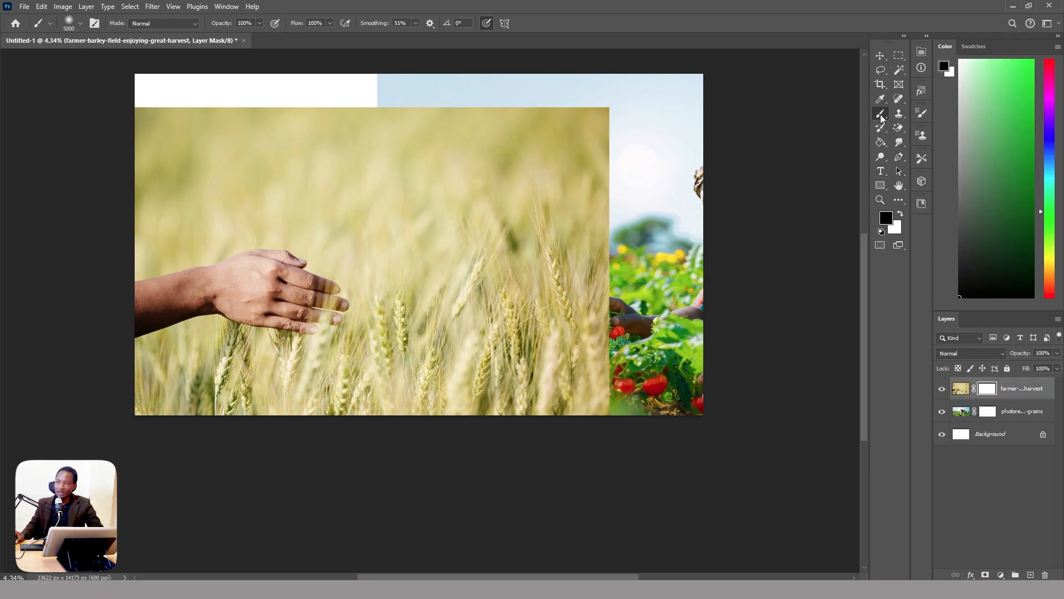
# Step: Paint black on the barley photo's mask with a soft 5000 px brush to fade out its right and upper edges
pyautogui.click(77, 23)
pyautogui.click(77, 24)
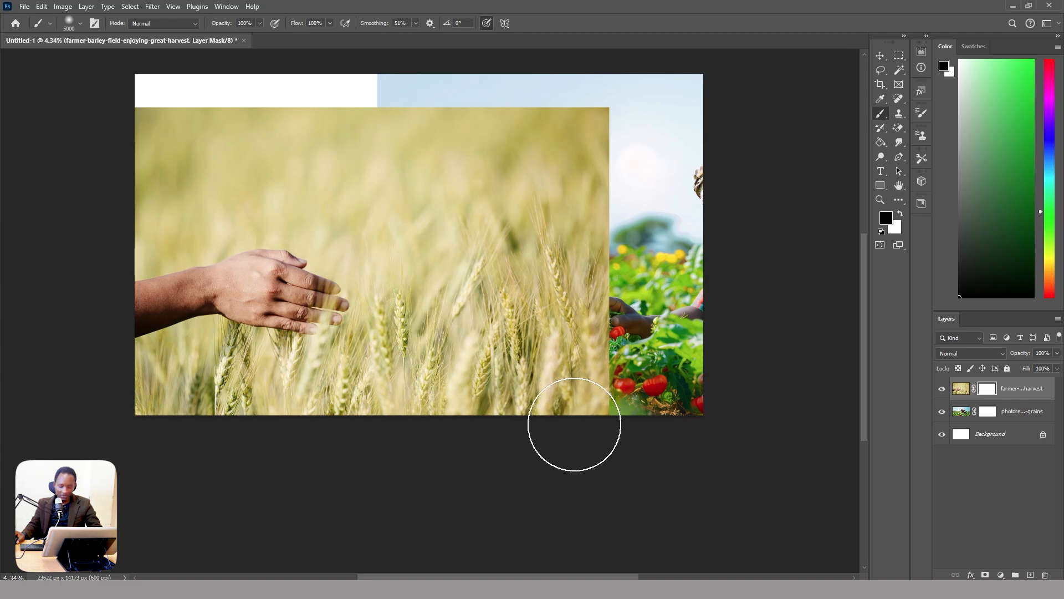
pyautogui.moveTo(577, 404); pyautogui.dragTo(611, 109)
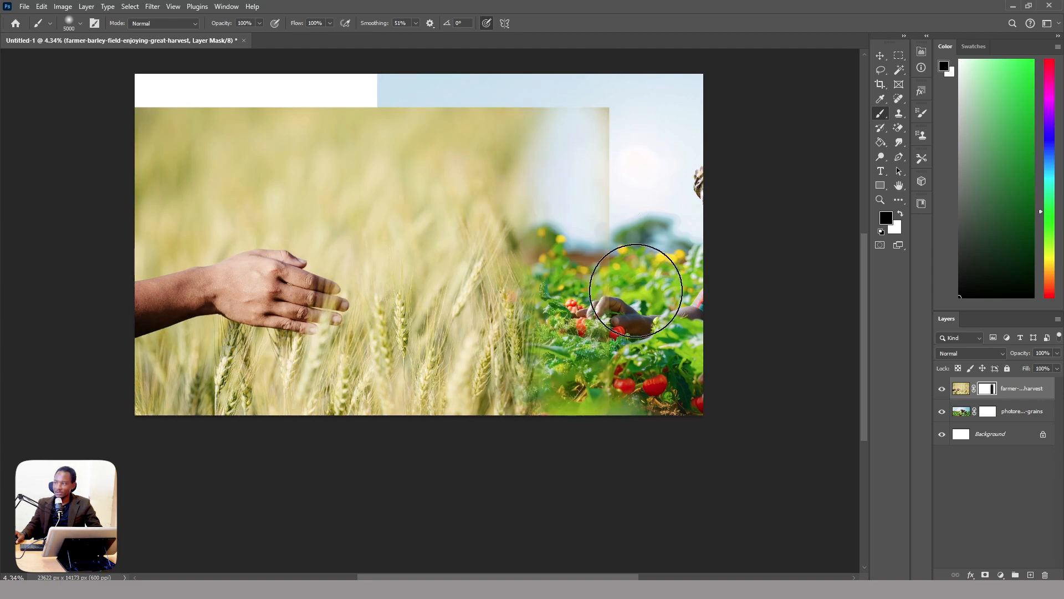
pyautogui.moveTo(633, 426)
pyautogui.mouseDown()
pyautogui.moveTo(640, 285)
pyautogui.moveTo(616, 133)
pyautogui.moveTo(51, 134)
pyautogui.mouseUp()
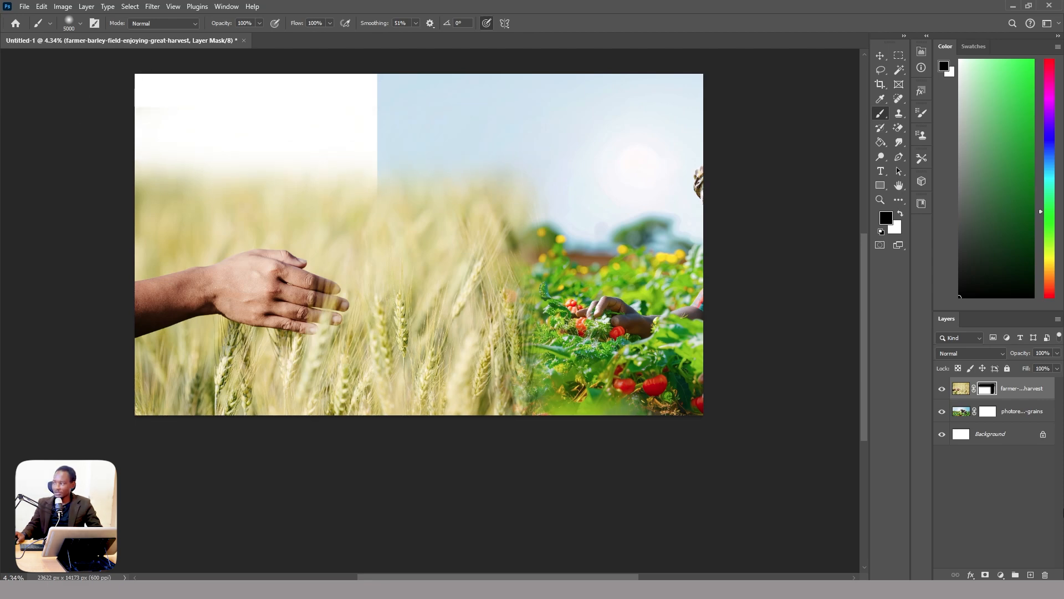
# Step: Paint black on the vegetable photo's layer mask to blend its hard left edge and sky into the white background
pyautogui.click(990, 412)
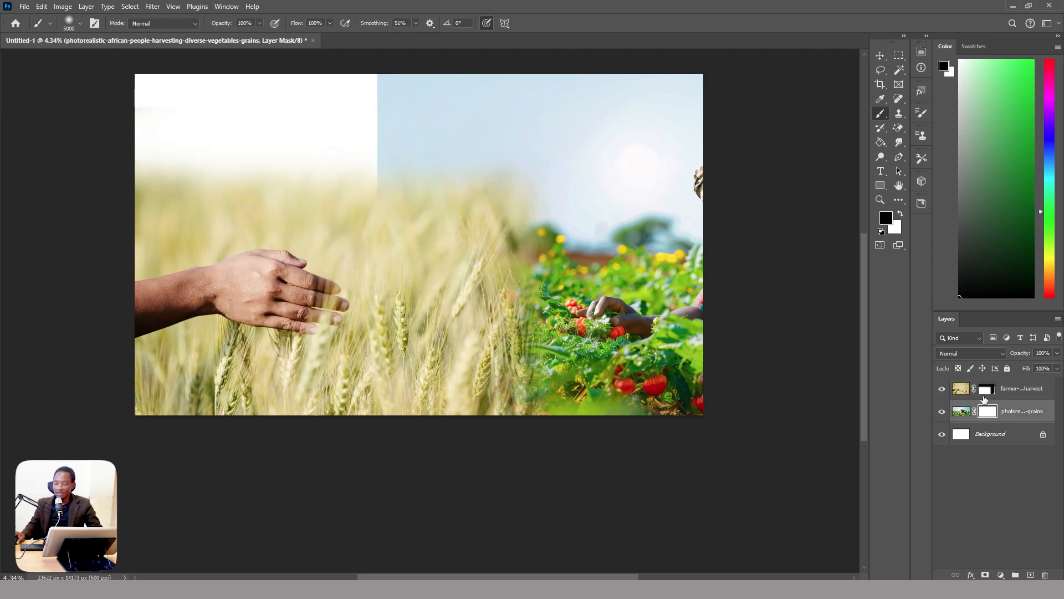
pyautogui.click(394, 89)
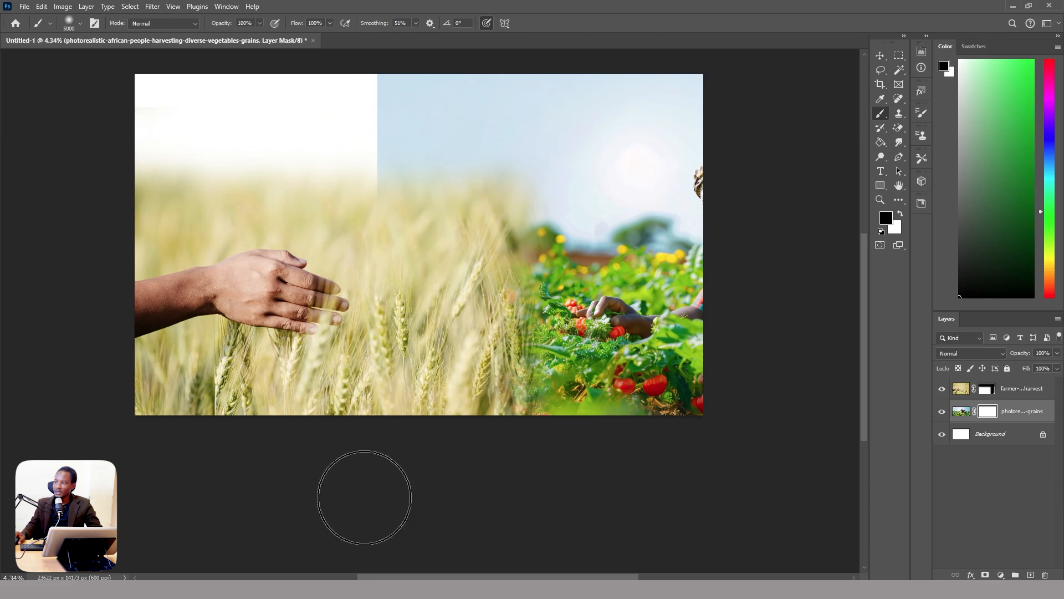
pyautogui.click(482, 97)
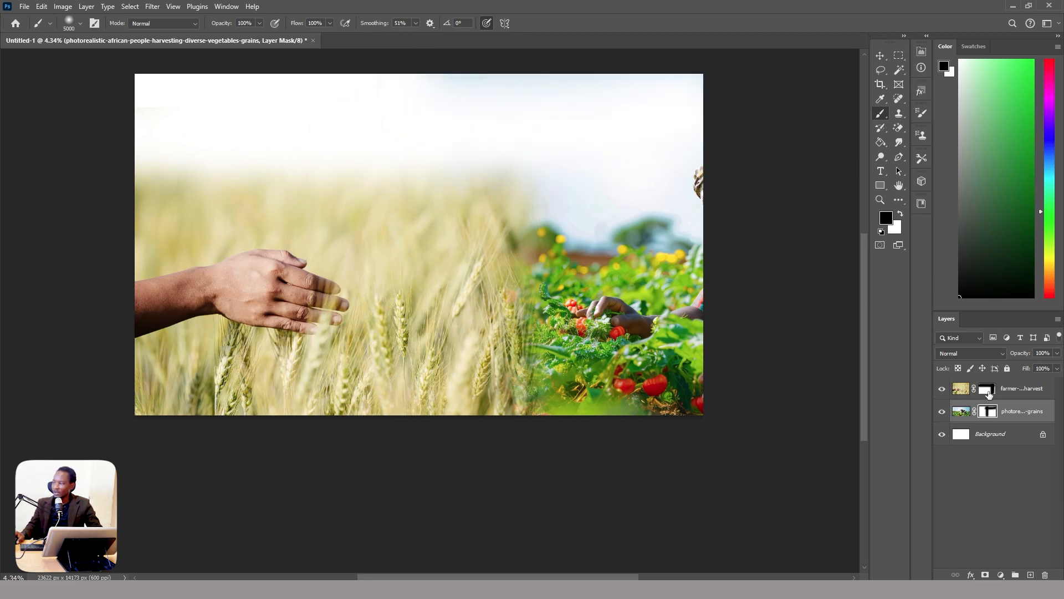
# Step: Mask out more of the barley photo along the seam and move its layer below the vegetable photo
pyautogui.click(989, 391)
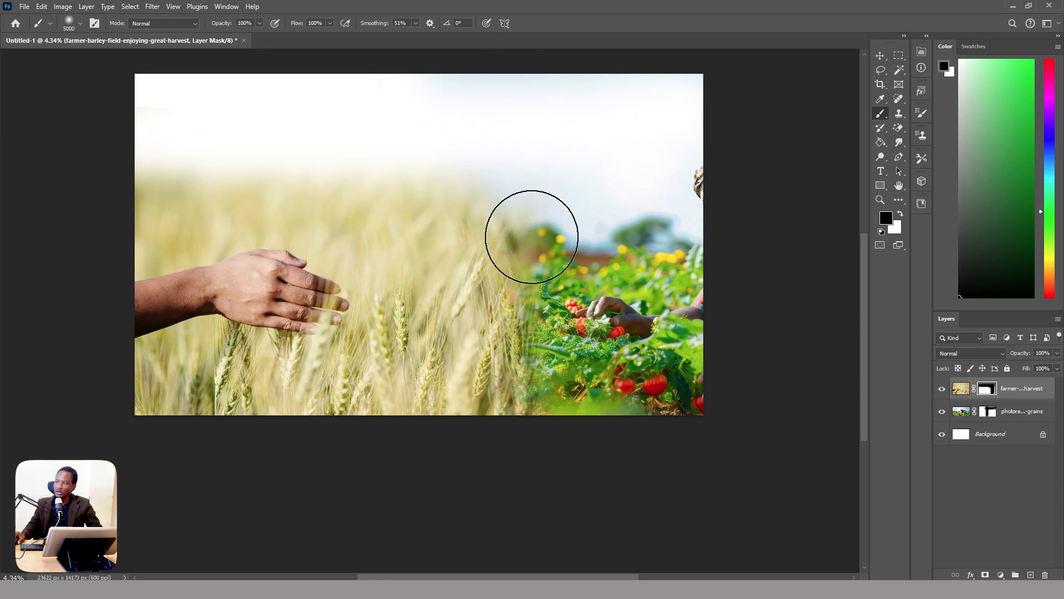
pyautogui.moveTo(531, 237)
pyautogui.mouseDown()
pyautogui.moveTo(518, 304)
pyautogui.moveTo(537, 418)
pyautogui.mouseUp()
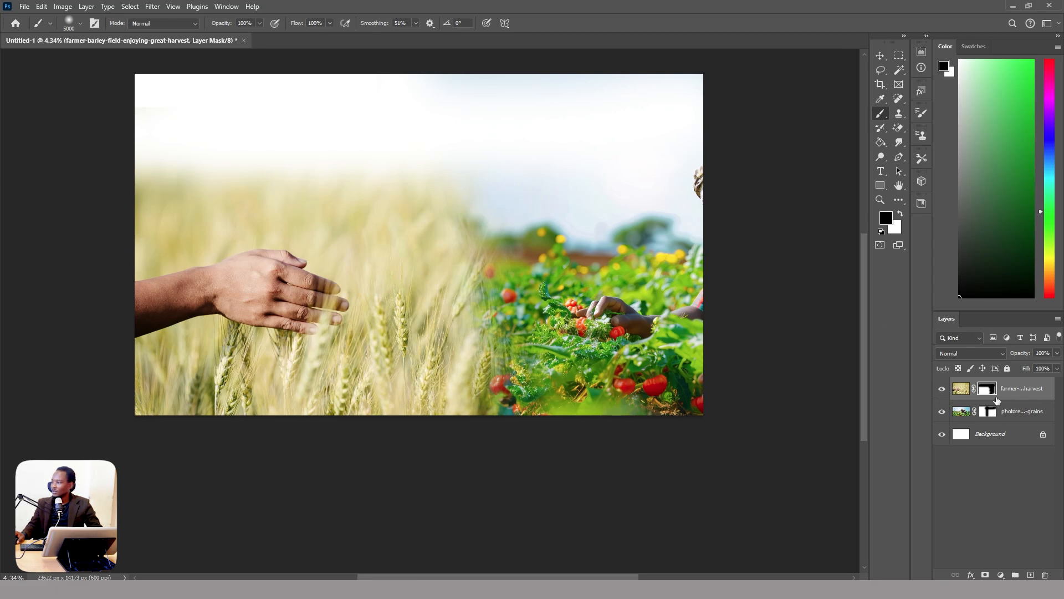
pyautogui.moveTo(996, 400); pyautogui.dragTo(990, 424)
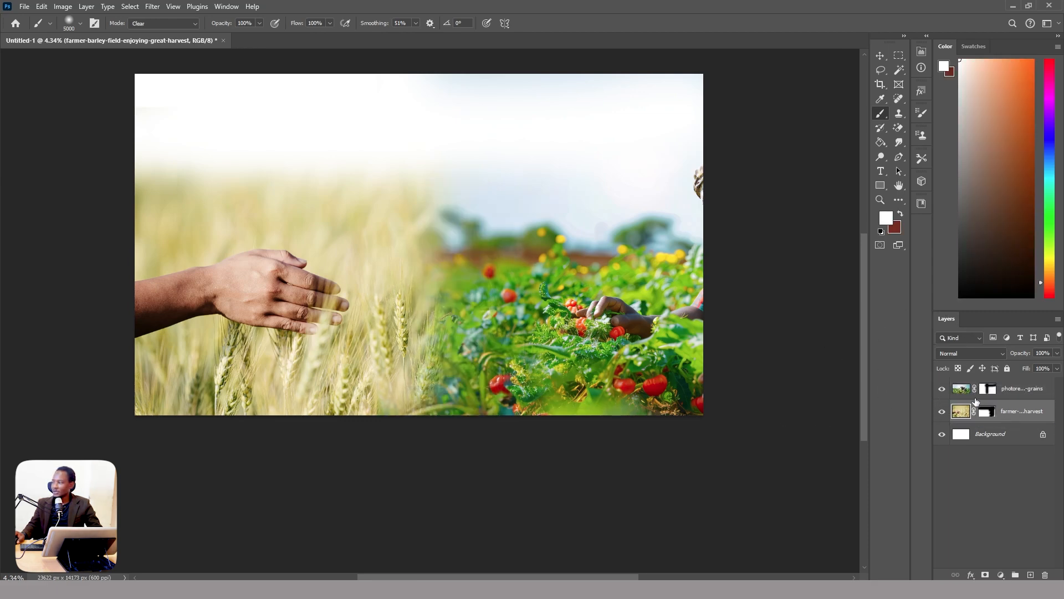
# Step: Move the barley-field photo down and to the left on the canvas
pyautogui.click(881, 55)
pyautogui.moveTo(446, 265); pyautogui.dragTo(445, 281)
pyautogui.moveTo(361, 381); pyautogui.dragTo(313, 389)
# Step: Place LOGO_CHEBOTOI above the photo layers, scaled to about 130% in the canvas's upper-left corner
pyautogui.click(1029, 381)
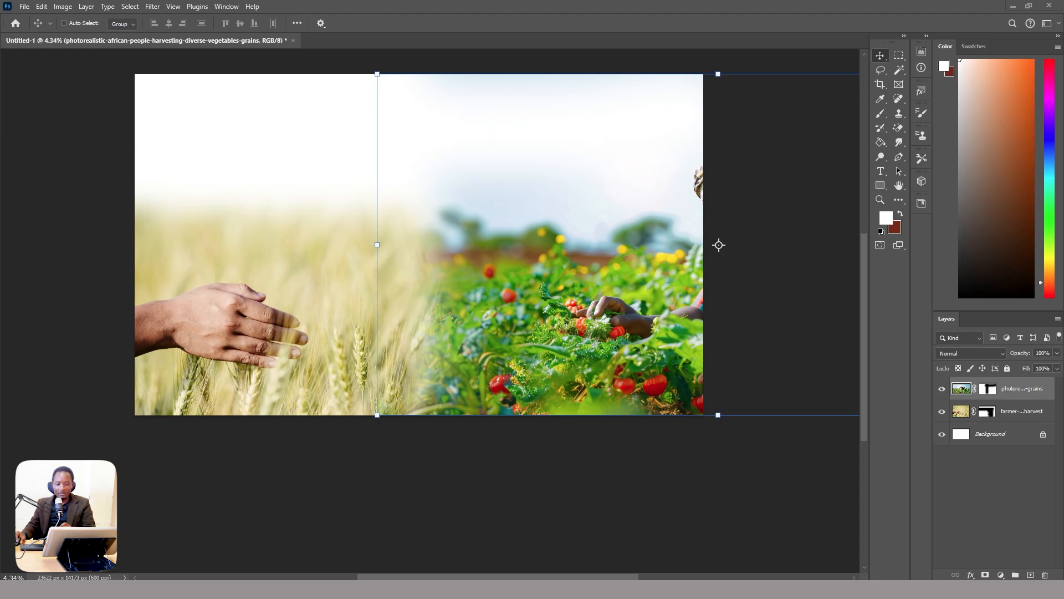
pyautogui.moveTo(719, 244); pyautogui.dragTo(221, 130)
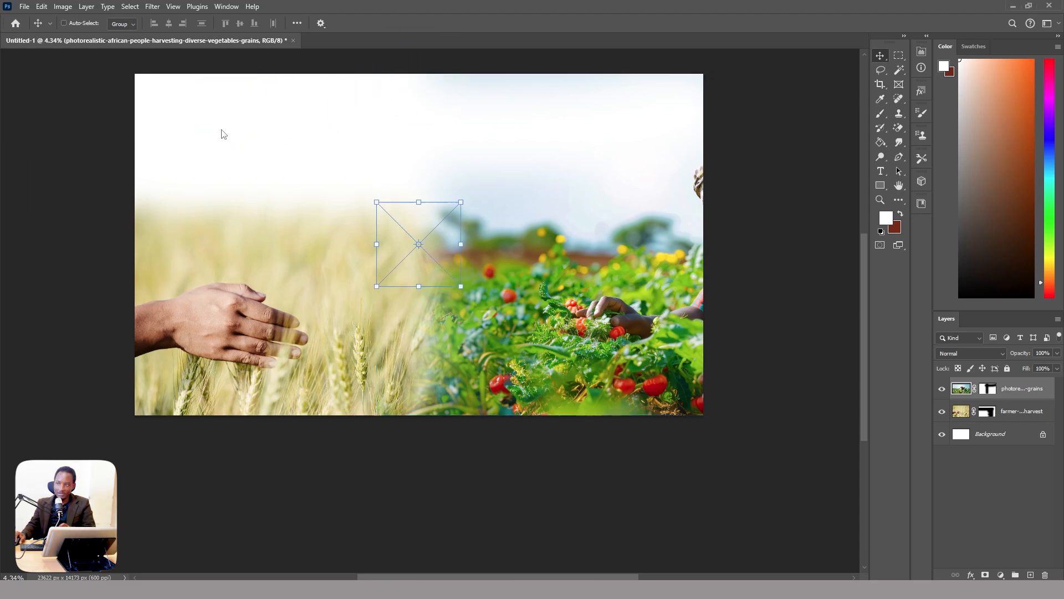
pyautogui.moveTo(427, 207); pyautogui.dragTo(192, 79)
pyautogui.moveTo(227, 116); pyautogui.dragTo(200, 119)
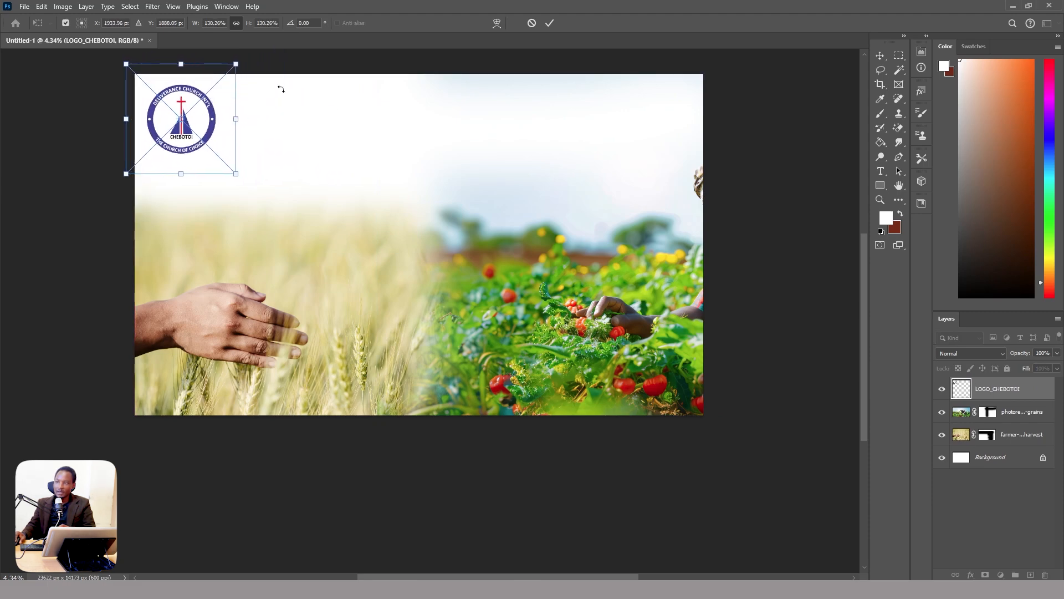
pyautogui.click(550, 23)
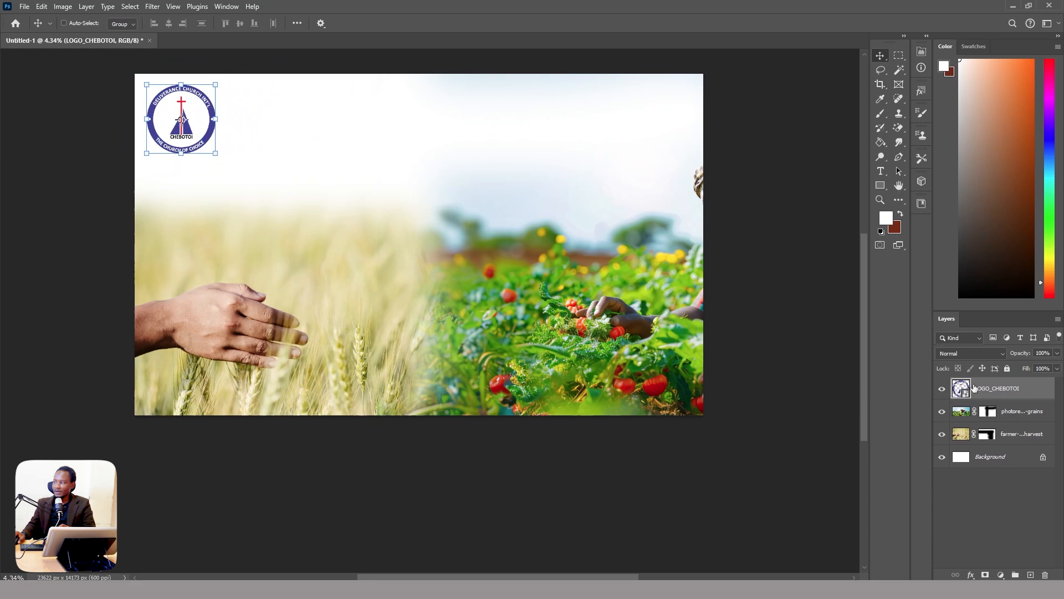
# Step: Draw a dark blue rectangle about 17849 by 2713 px across the canvas's upper edge, above the photo layers
pyautogui.click(1017, 415)
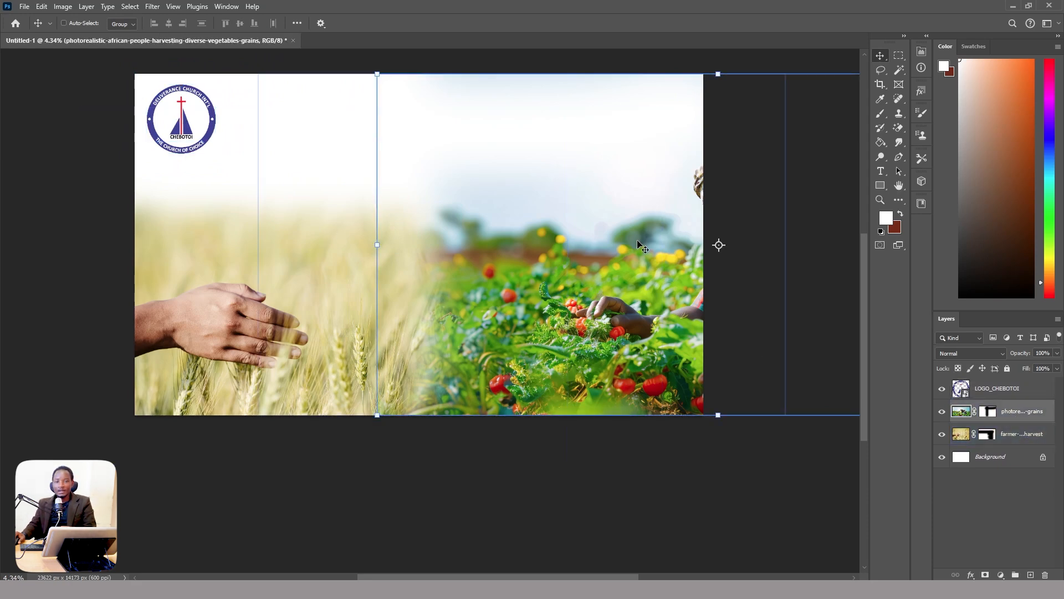
pyautogui.click(885, 186)
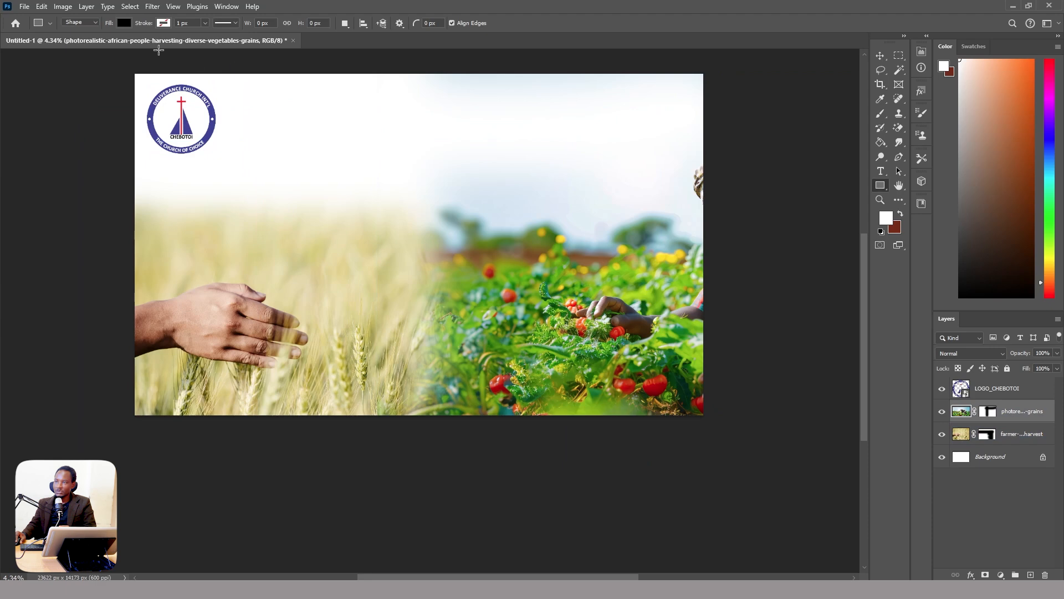
pyautogui.click(125, 25)
pyautogui.click(54, 81)
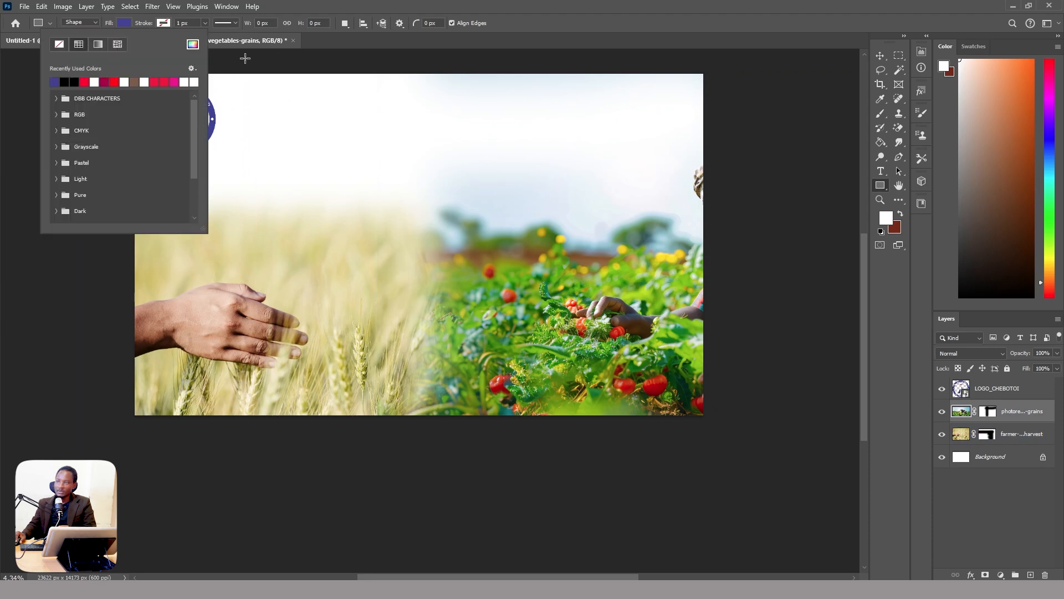
pyautogui.click(228, 64)
pyautogui.moveTo(228, 65); pyautogui.dragTo(658, 129)
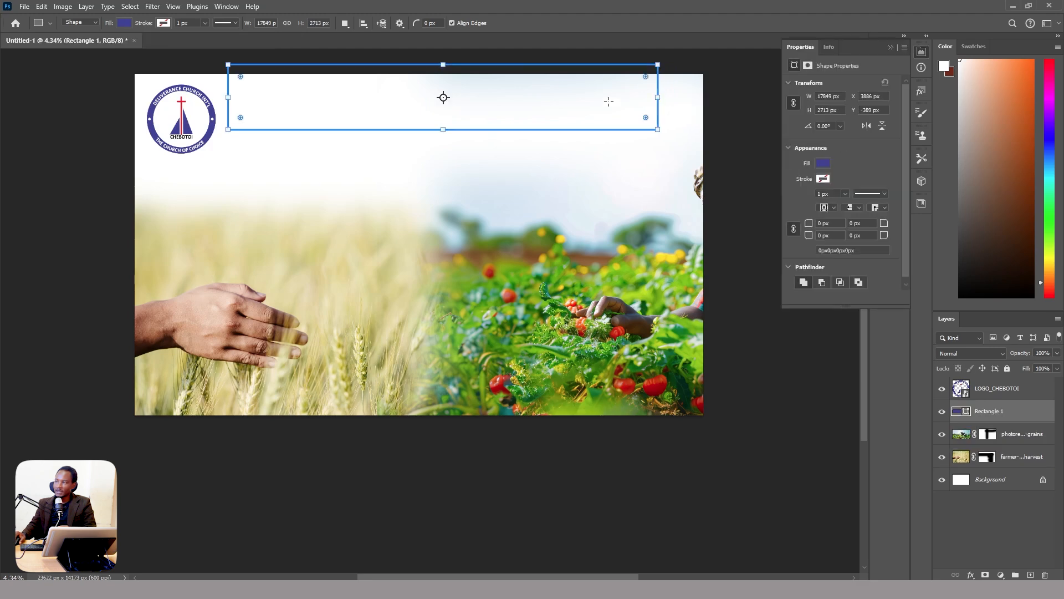
pyautogui.click(892, 49)
# Step: Round the corners of the blue header rectangle and rasterize its layer
pyautogui.scroll(3, 637, 108)
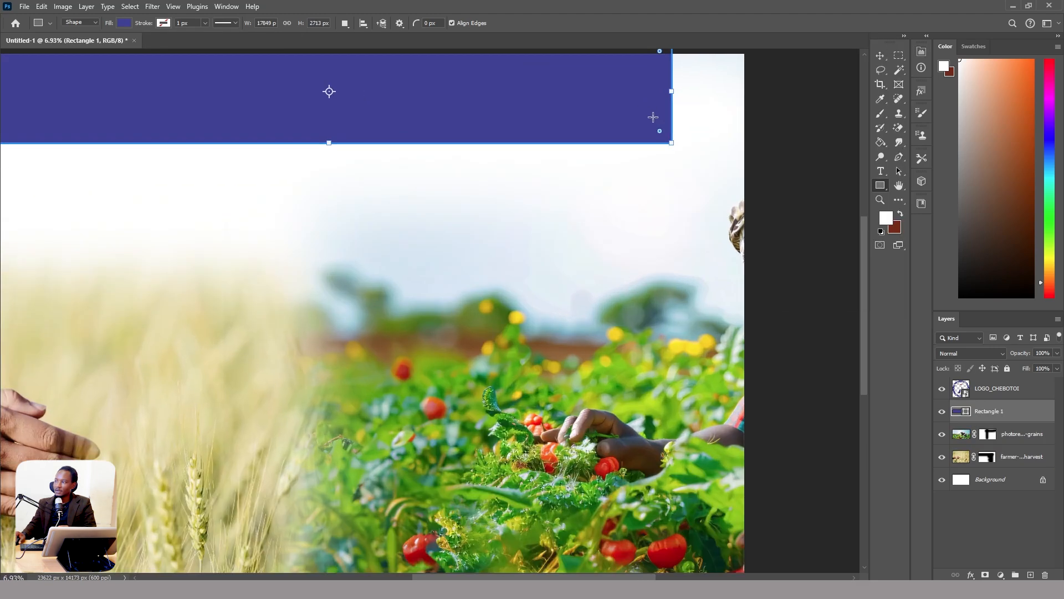
pyautogui.moveTo(661, 128); pyautogui.dragTo(651, 128)
pyautogui.rightClick(987, 416)
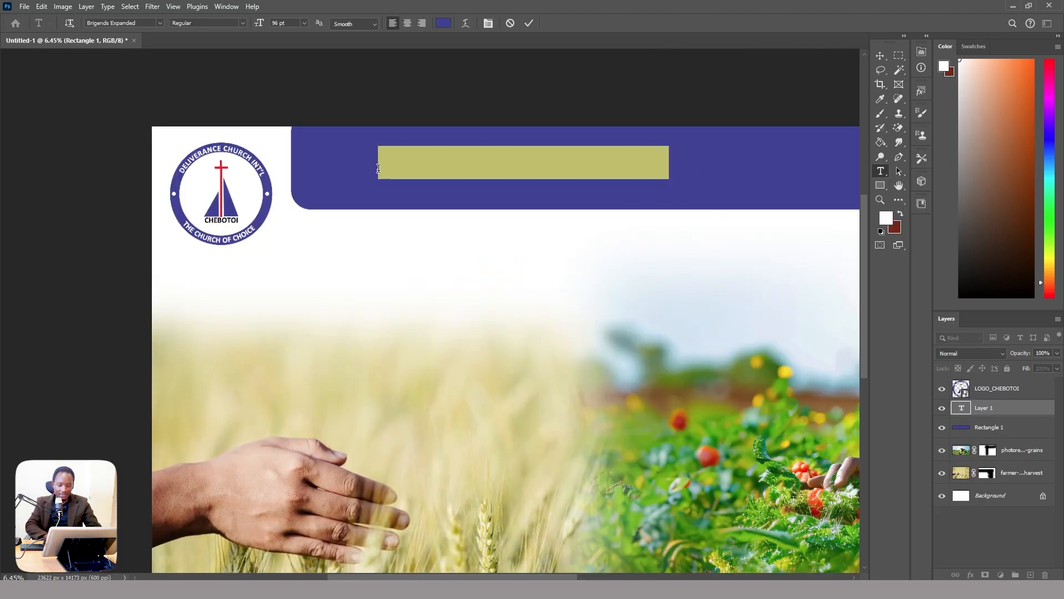
# Step: Add the white, centred two-line heading "DELIVERANCE CHURCH INTERNATIONAL CHEBOTOI" on the blue header rectangle
pyautogui.write('DELIVERA')
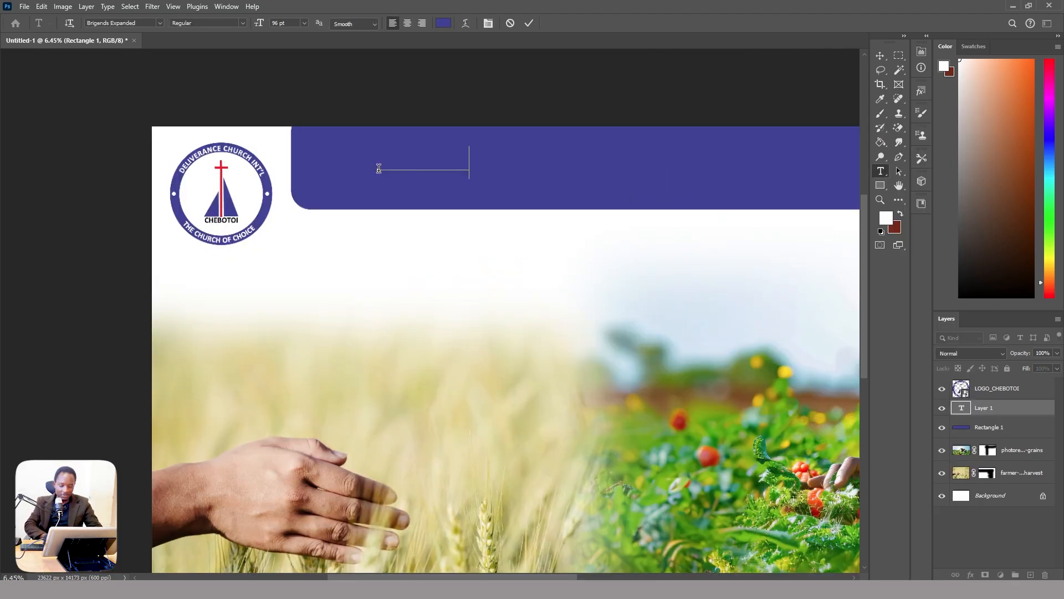
pyautogui.write('NCE C')
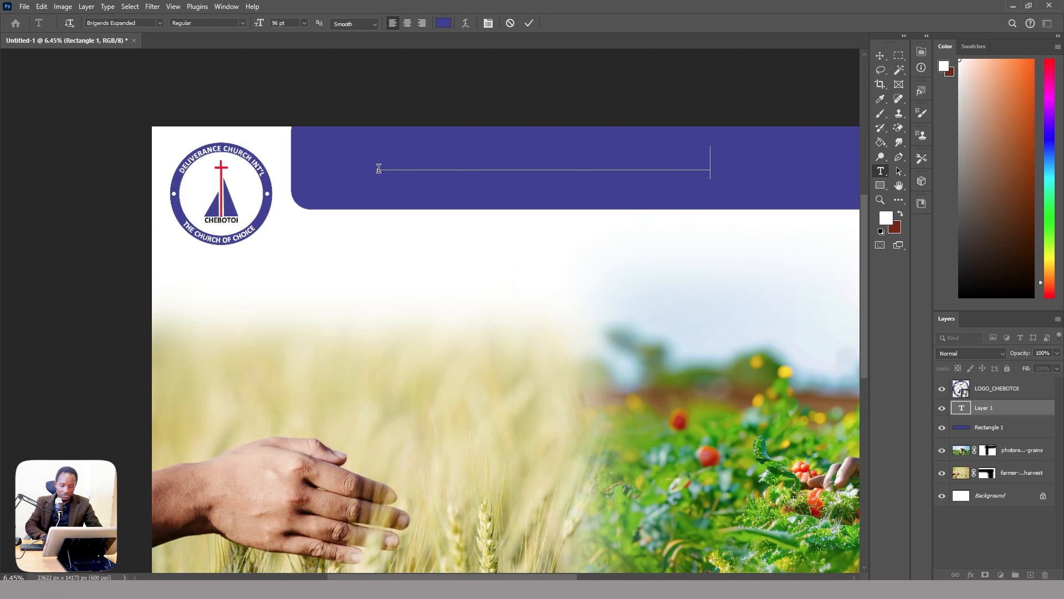
pyautogui.write('HURCH INTERNATIONAL')
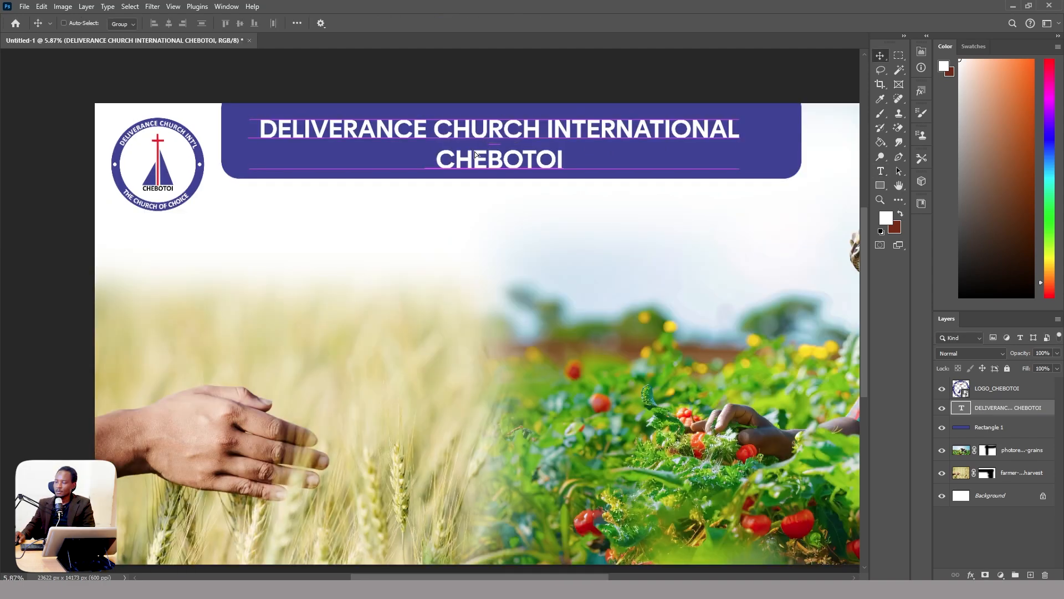
# Step: Add a white text layer reading "HARVEST" over the wheat field below the header
pyautogui.scroll(-3, 478, 153)
pyautogui.scroll(2, 510, 224)
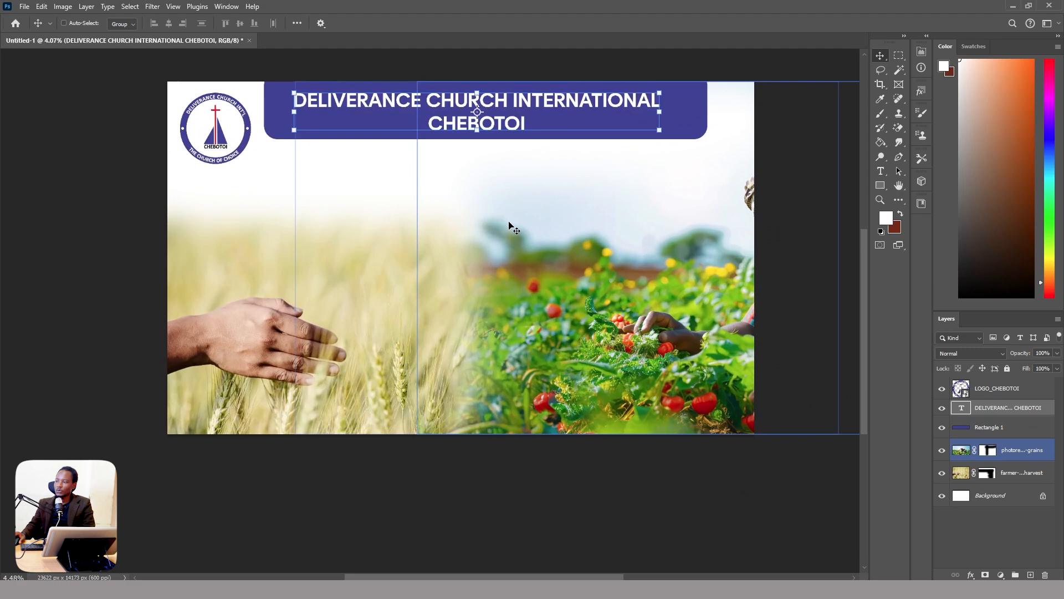
pyautogui.click(881, 171)
pyautogui.click(400, 255)
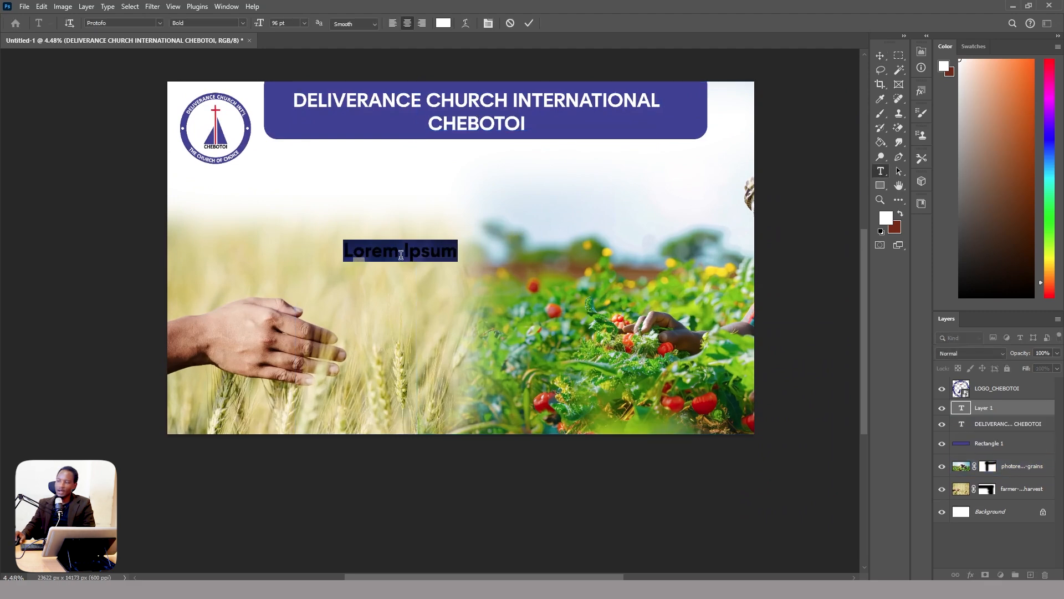
pyautogui.write('HARVEST')
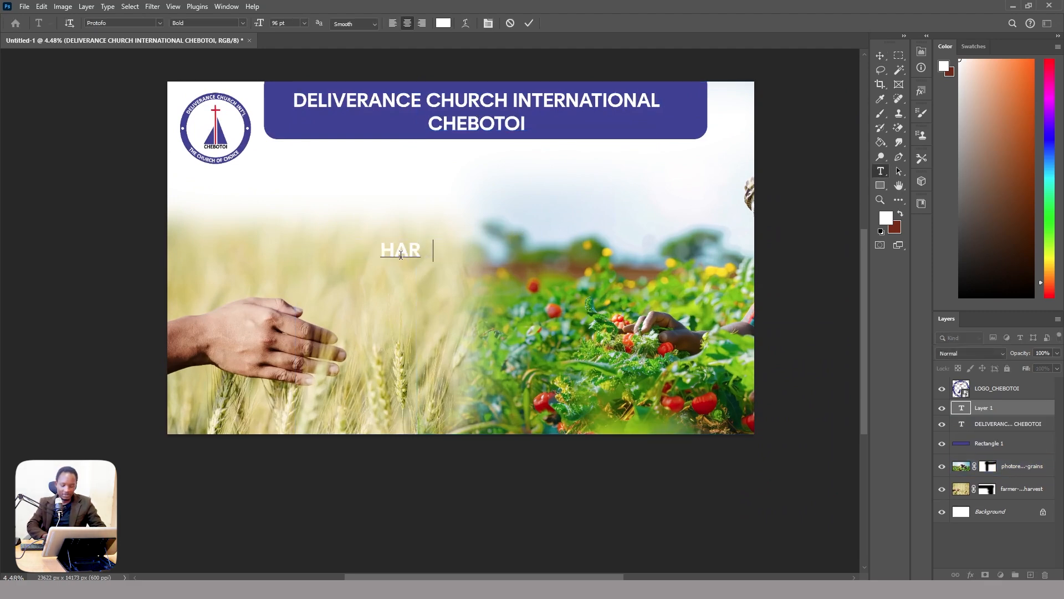
pyautogui.click(531, 24)
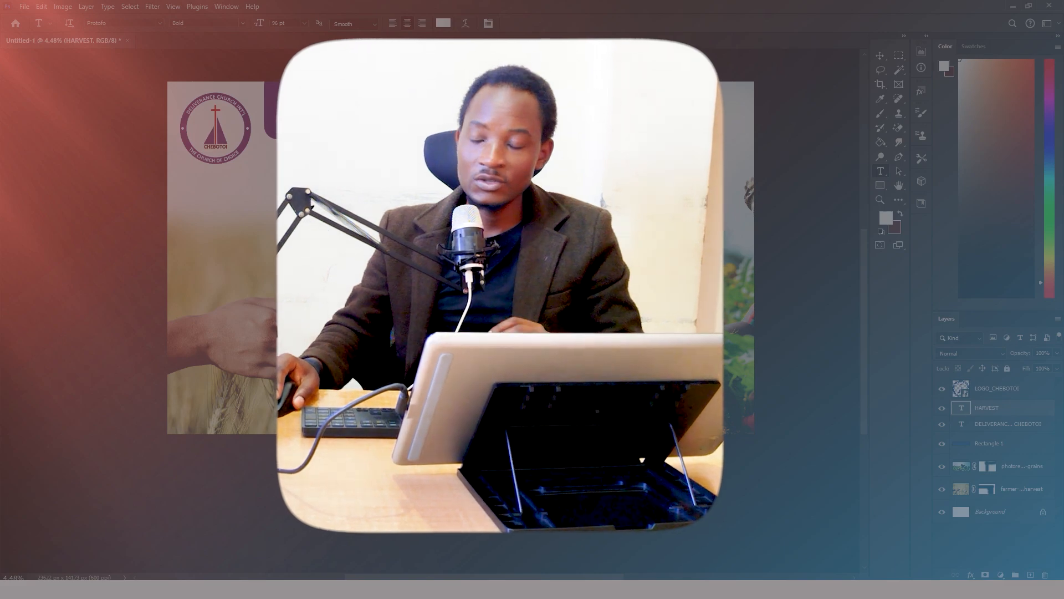
# Step: Change the font of the HARVEST text to Impact Regular
pyautogui.click(488, 23)
pyautogui.click(708, 139)
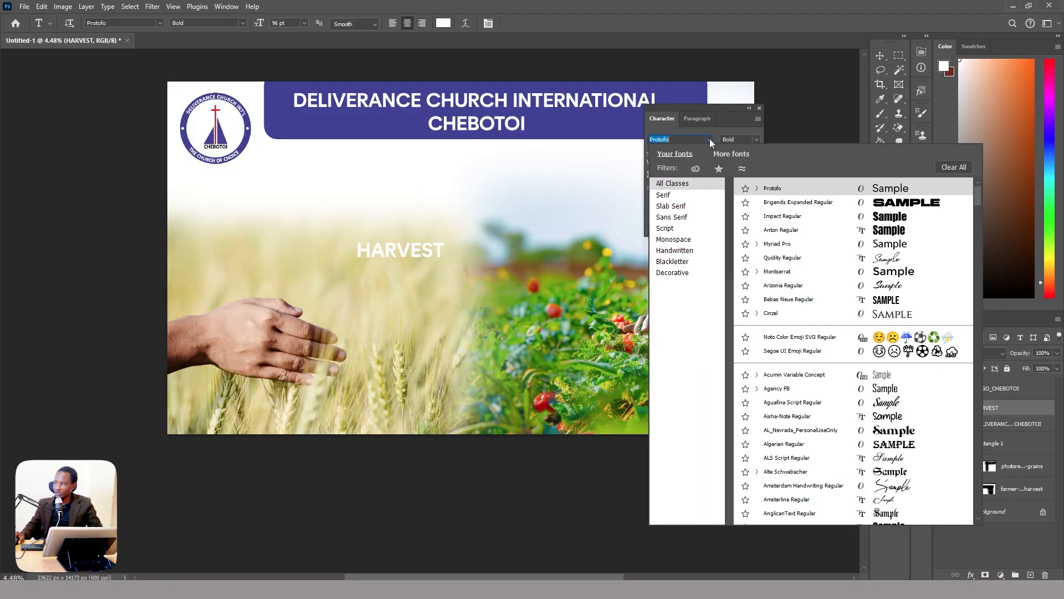
pyautogui.click(868, 216)
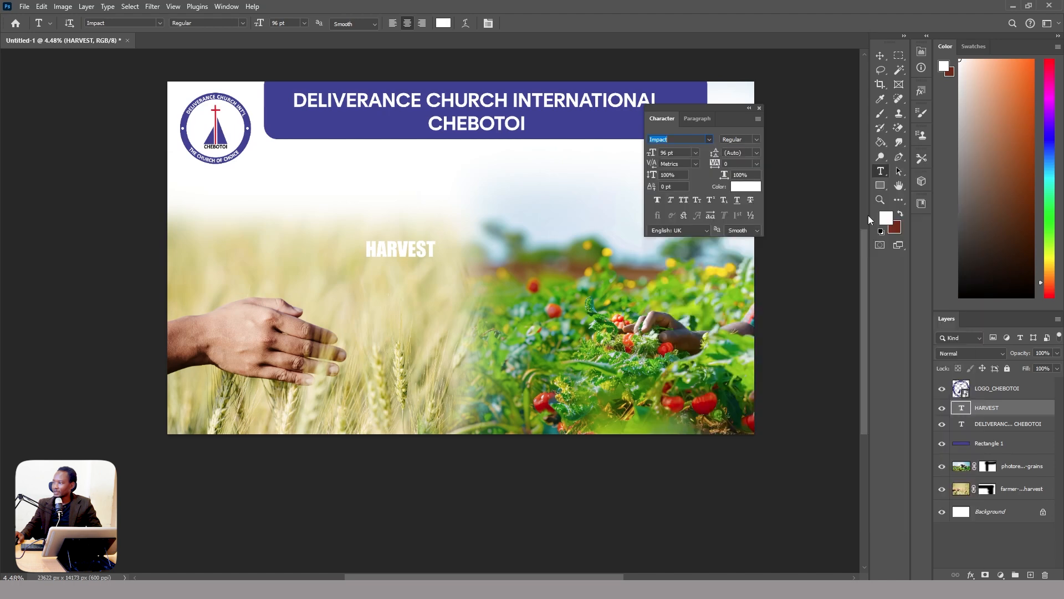
# Step: Scale the HARVEST text up so that it spans the middle of the banner across both farm photos
pyautogui.hotkey('ctrl', 't')
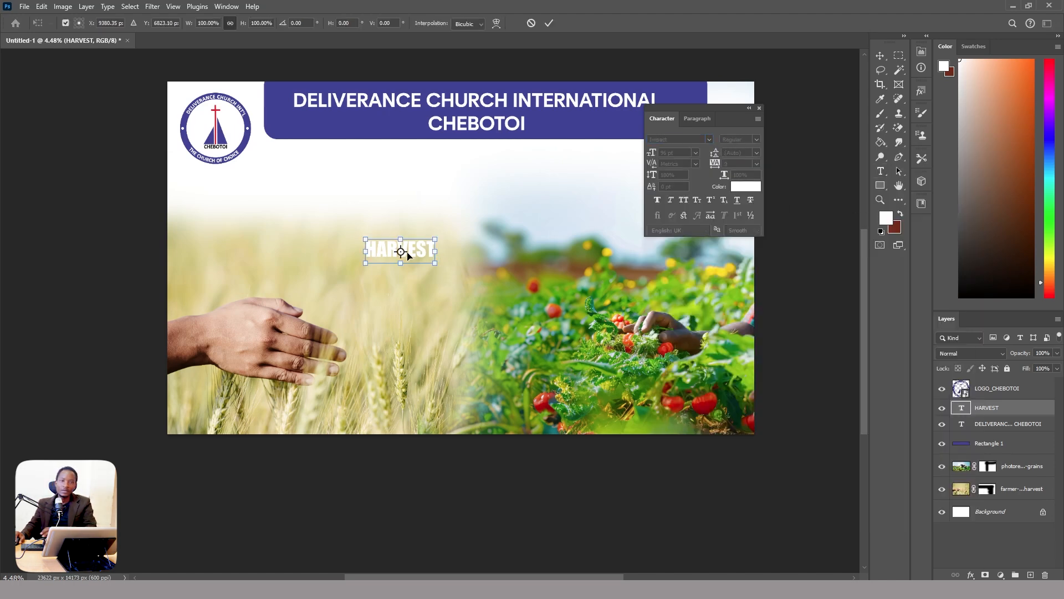
pyautogui.moveTo(401, 266); pyautogui.dragTo(429, 378)
pyautogui.press('Return')
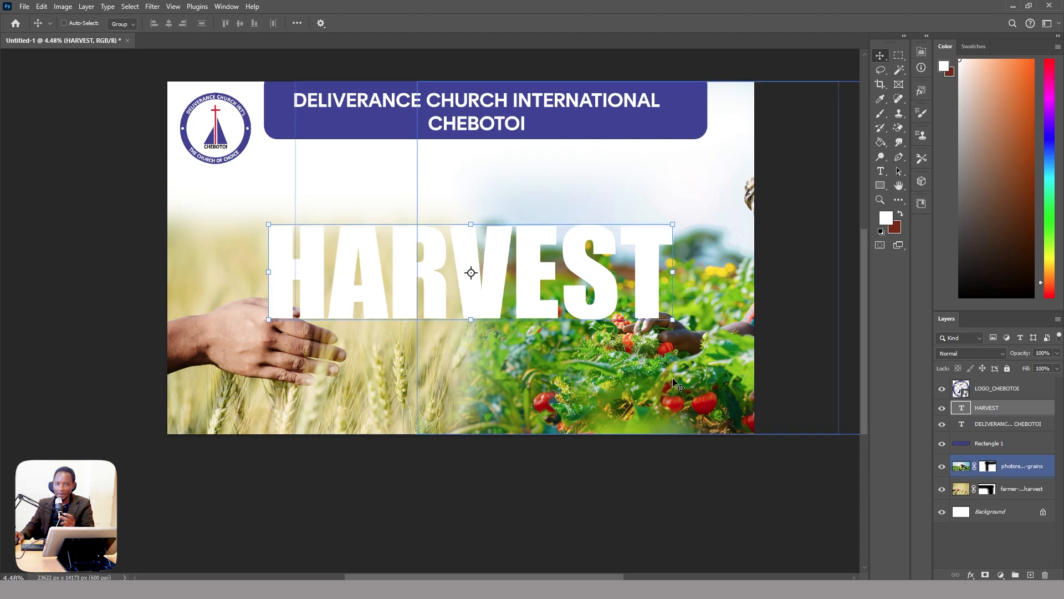
# Step: Add a linear gradient overlay to the HARVEST text and set its starting colour stop to red ff0000
pyautogui.click(971, 575)
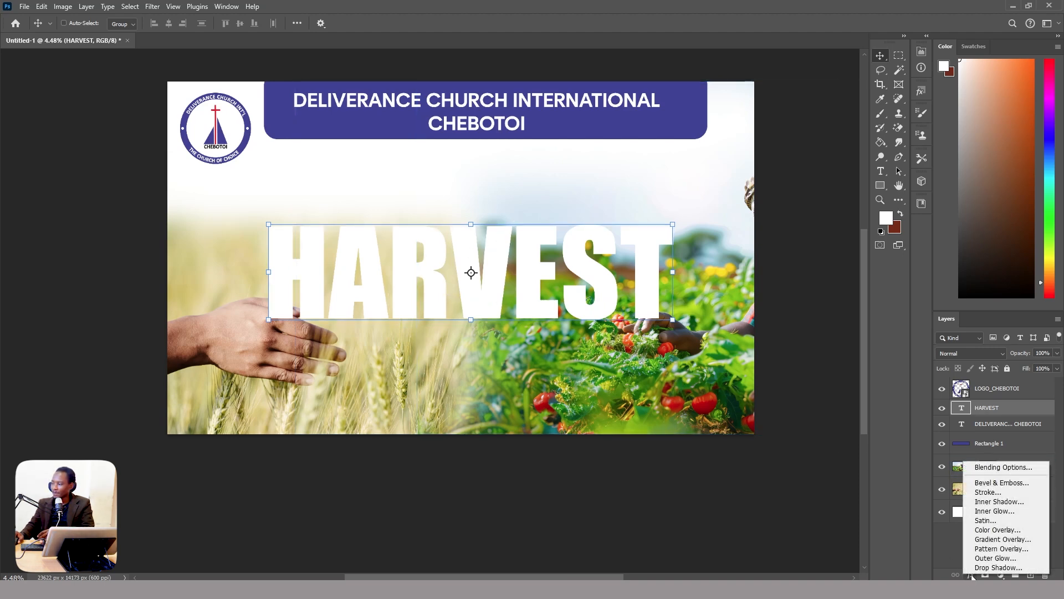
pyautogui.click(1003, 538)
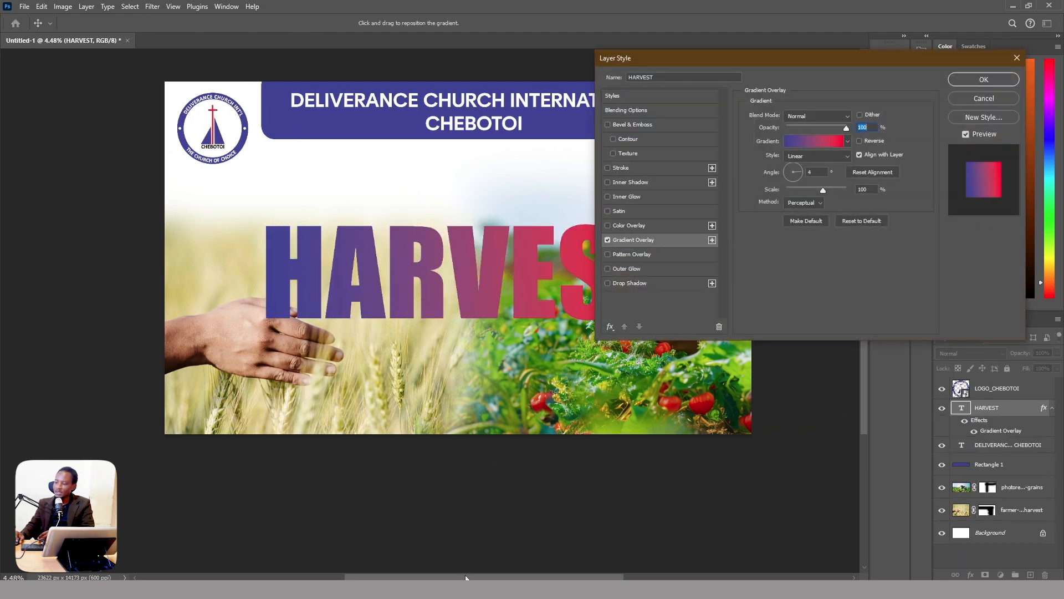
pyautogui.hscroll(5, 373, 400)
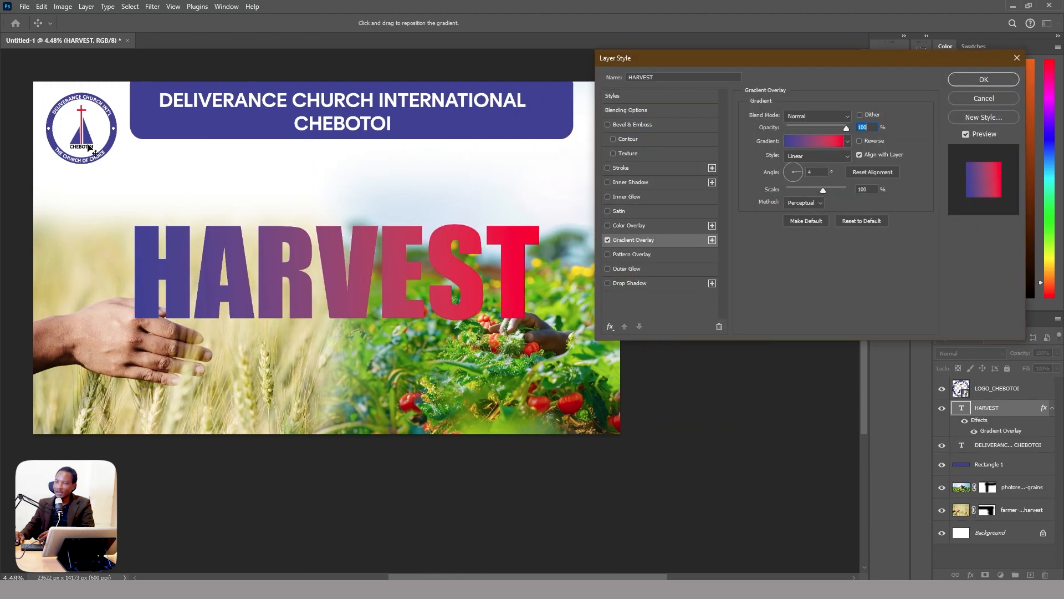
pyautogui.click(801, 149)
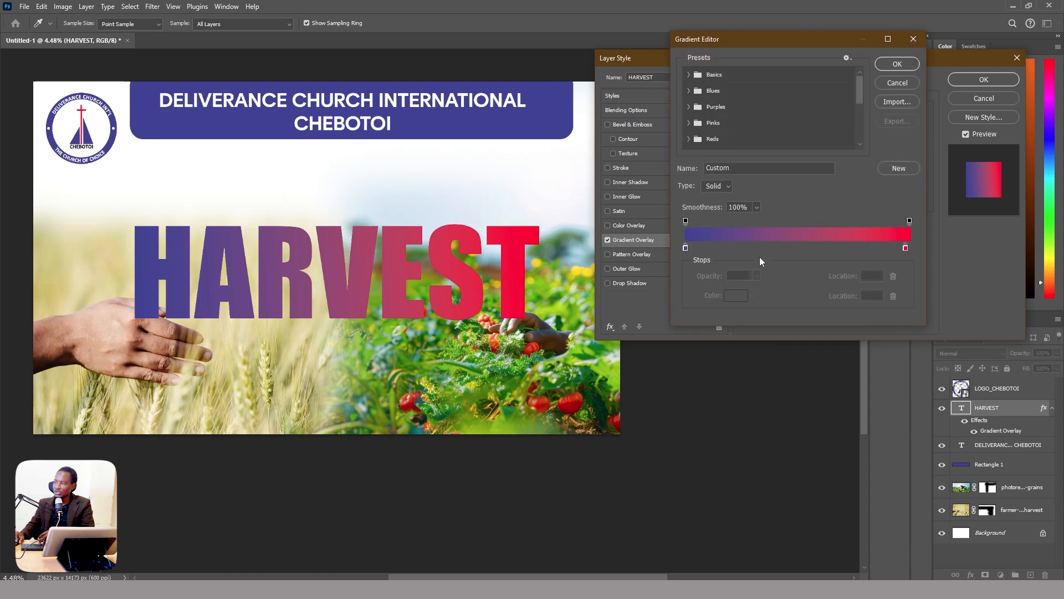
pyautogui.click(686, 248)
pyautogui.click(732, 298)
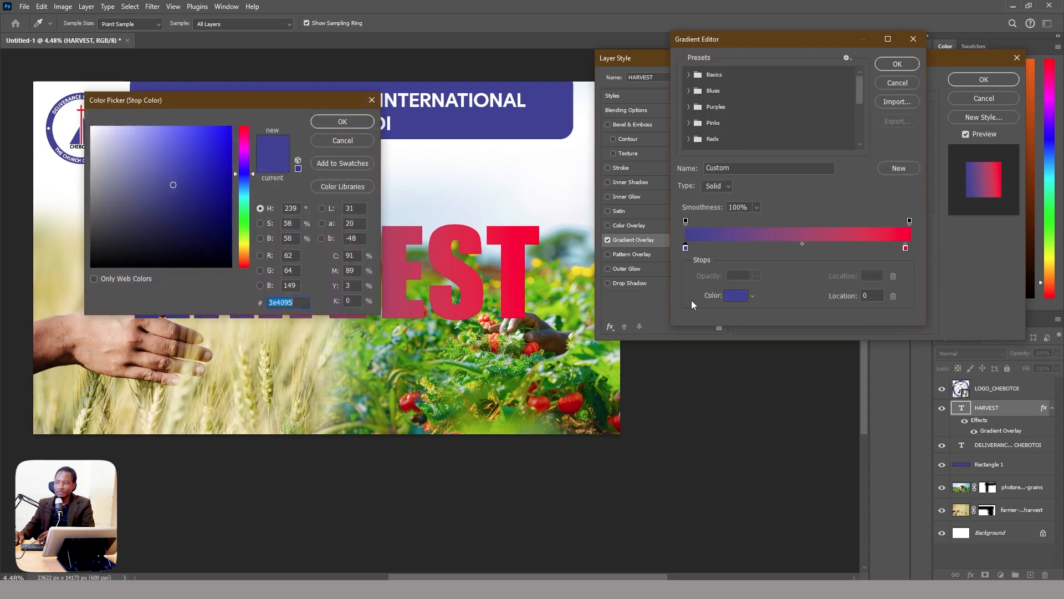
pyautogui.moveTo(199, 109); pyautogui.dragTo(452, 96)
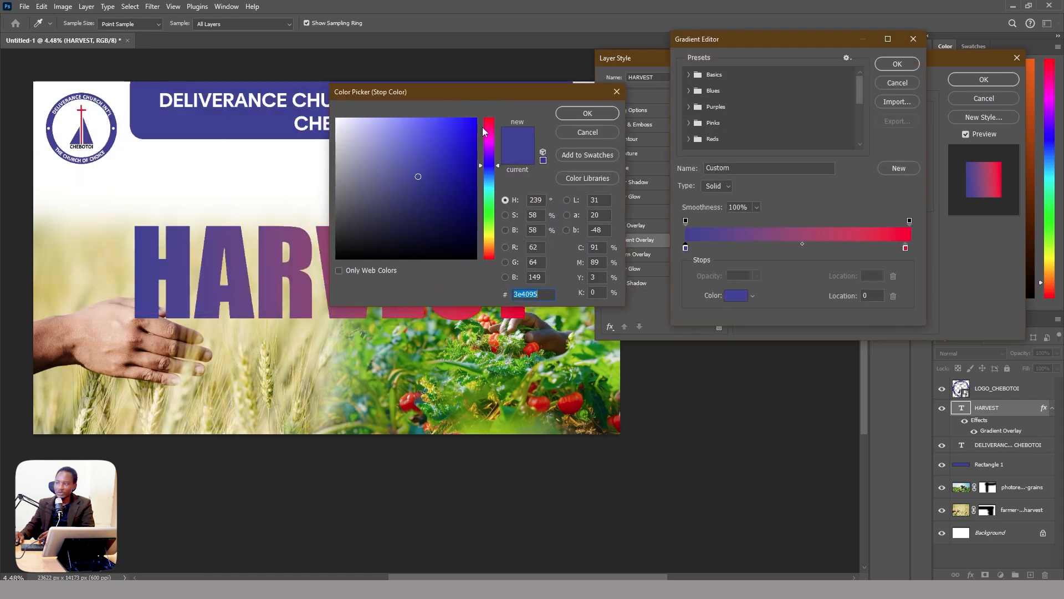
pyautogui.write('ff0000')
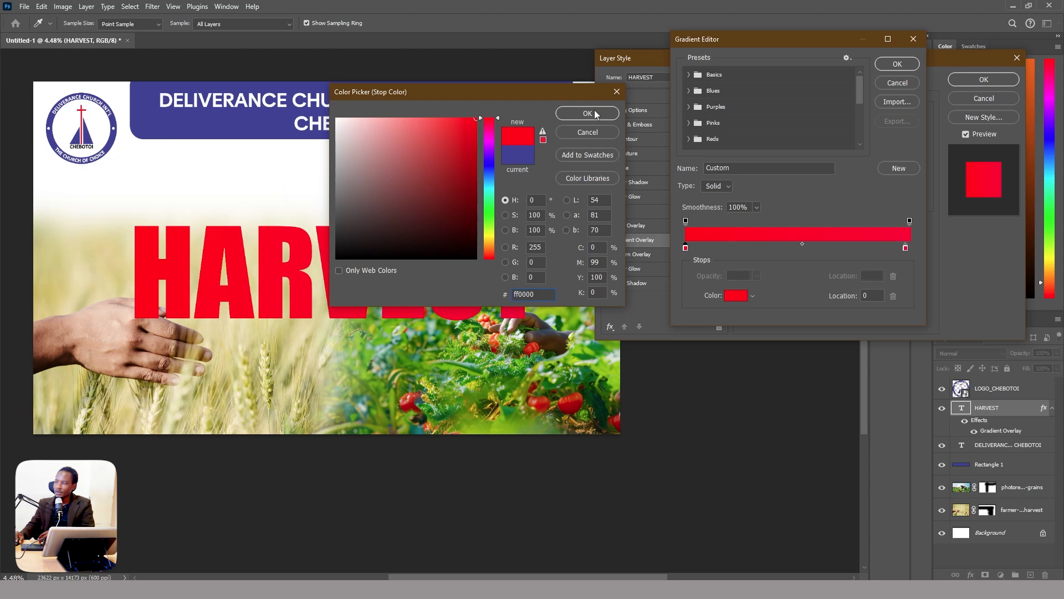
pyautogui.click(587, 113)
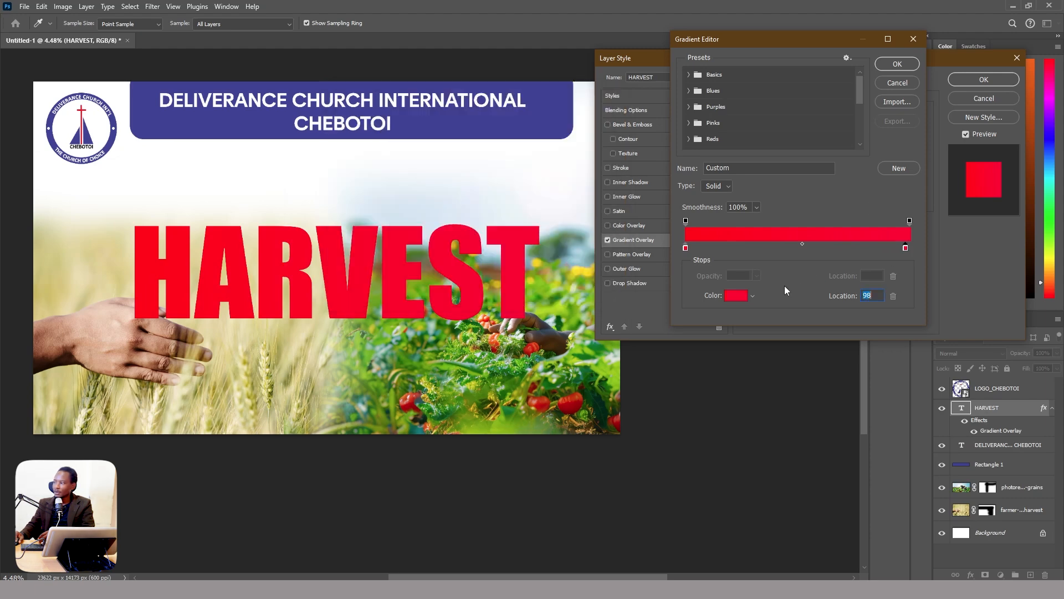
# Step: Set the end colour stop of the HARVEST gradient to magenta c11a7c
pyautogui.click(741, 296)
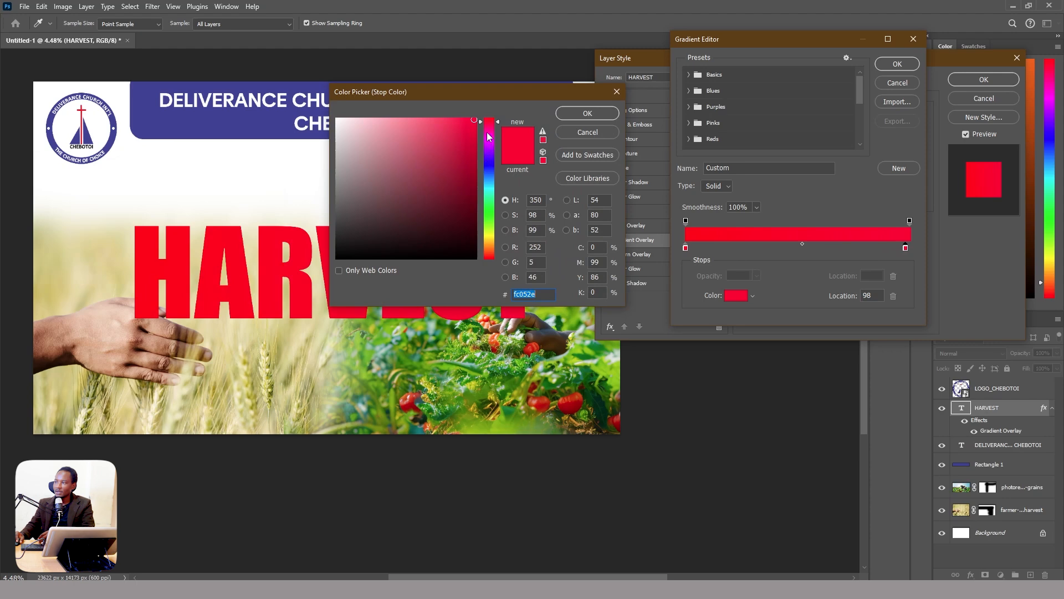
pyautogui.click(488, 133)
pyautogui.click(467, 139)
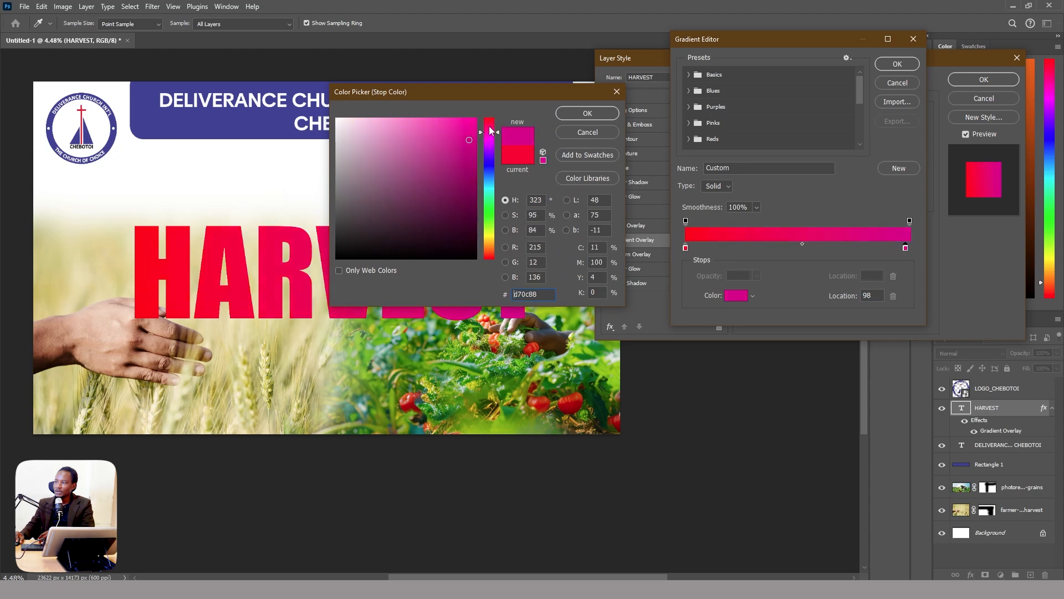
pyautogui.moveTo(490, 131); pyautogui.dragTo(649, 93)
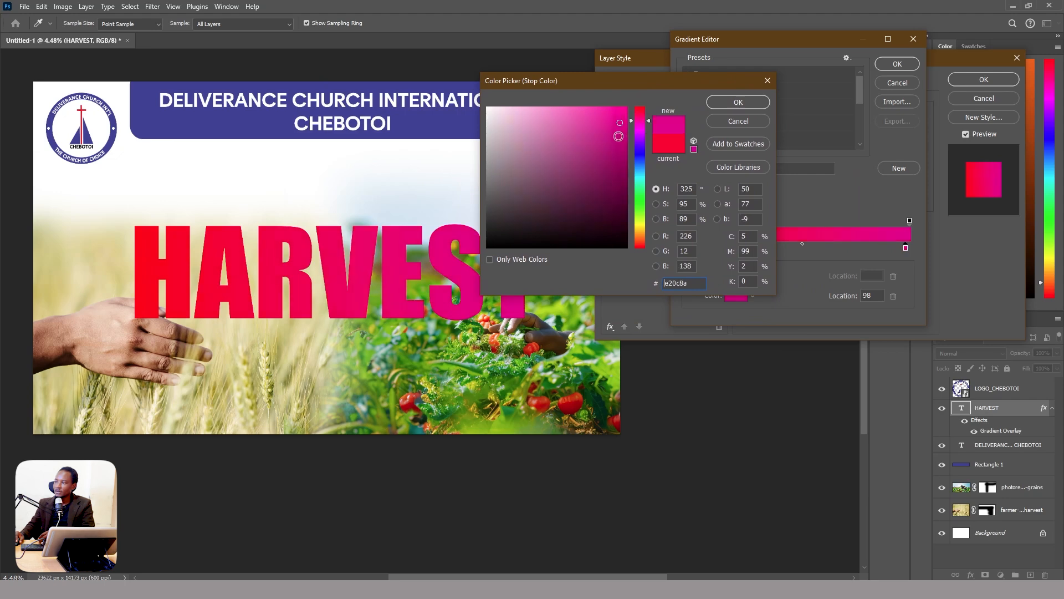
pyautogui.click(609, 144)
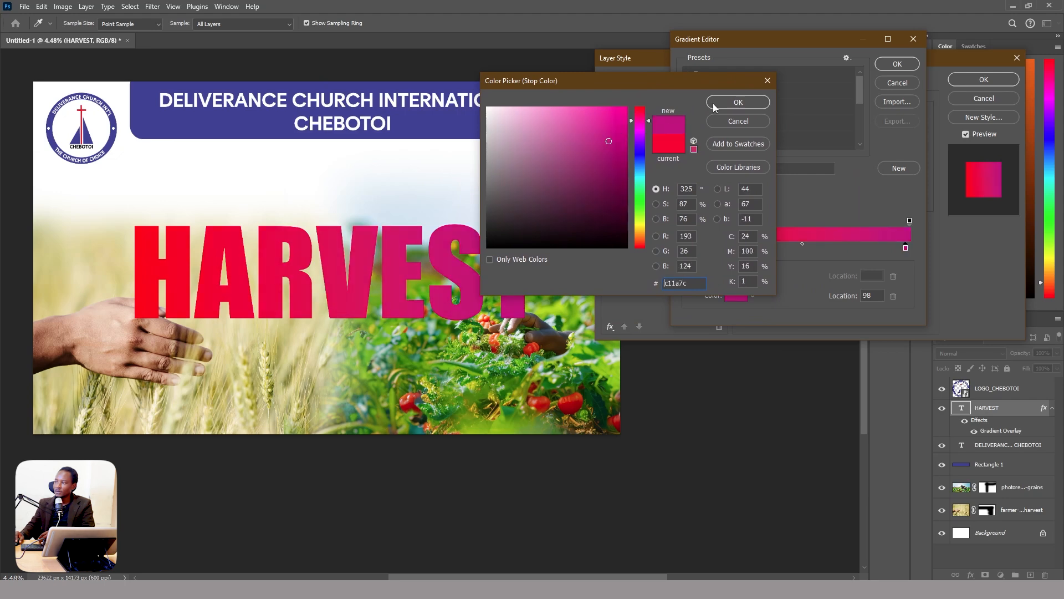
pyautogui.click(714, 104)
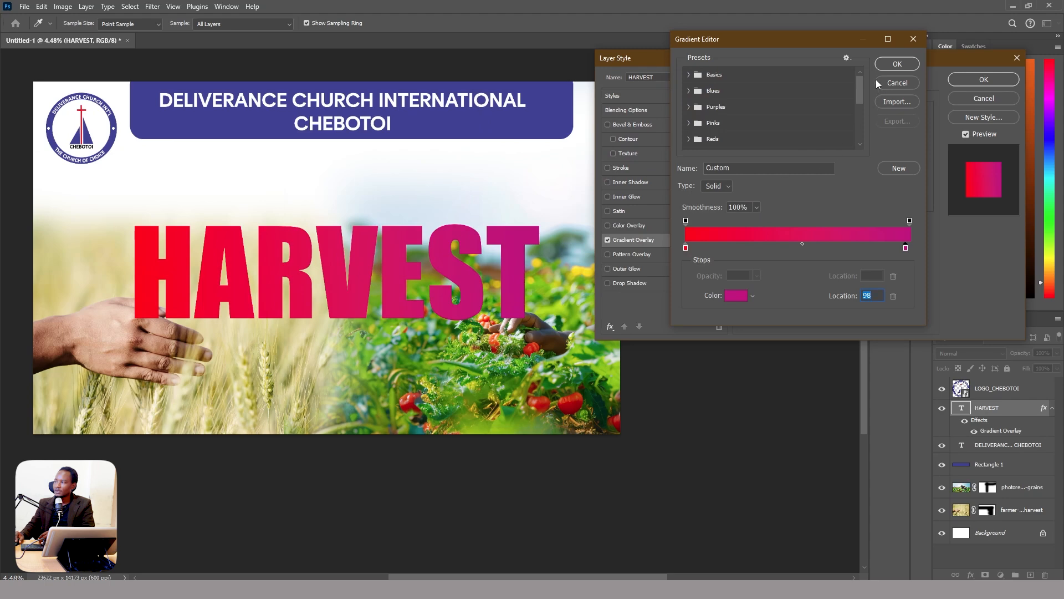
pyautogui.click(904, 65)
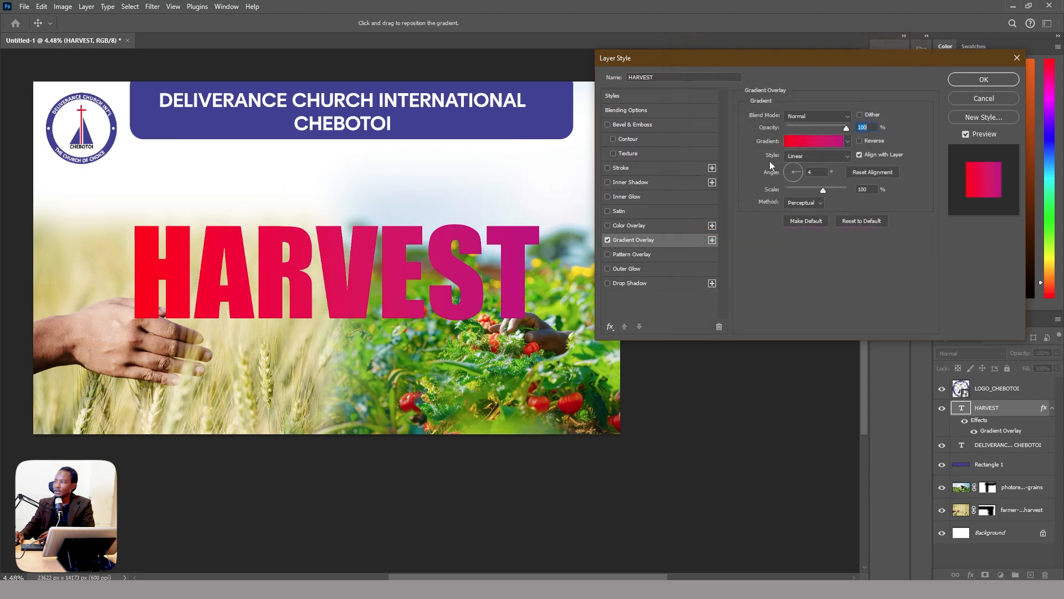
# Step: Apply an inner Bevel & Emboss to the HARVEST text with the Smooth technique, 292% depth and 250 px size
pyautogui.click(632, 125)
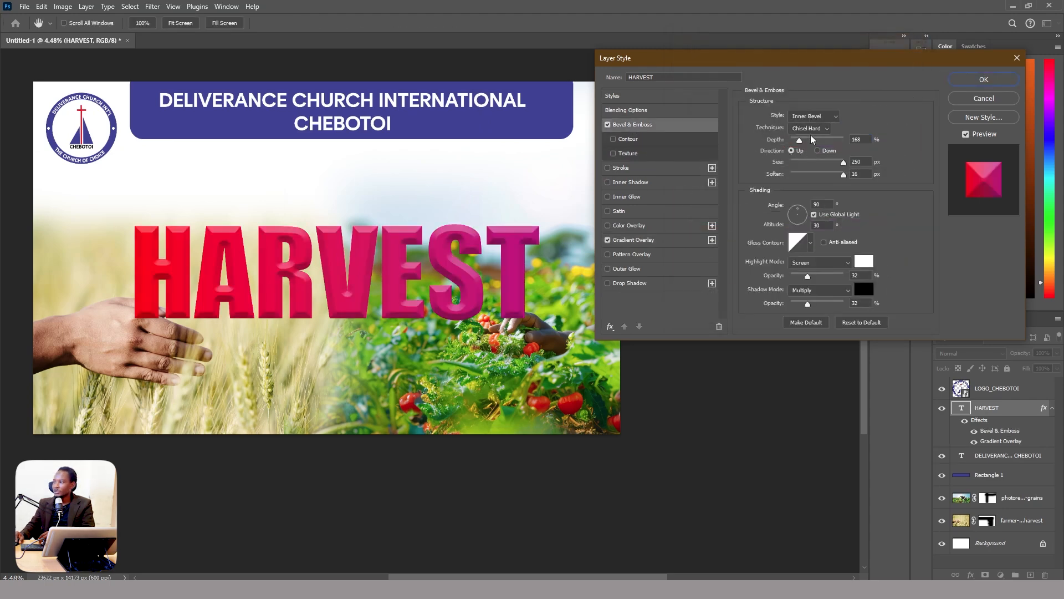
pyautogui.click(810, 129)
pyautogui.click(811, 149)
pyautogui.moveTo(843, 162); pyautogui.dragTo(794, 161)
pyautogui.moveTo(823, 161); pyautogui.dragTo(805, 143)
pyautogui.click(808, 128)
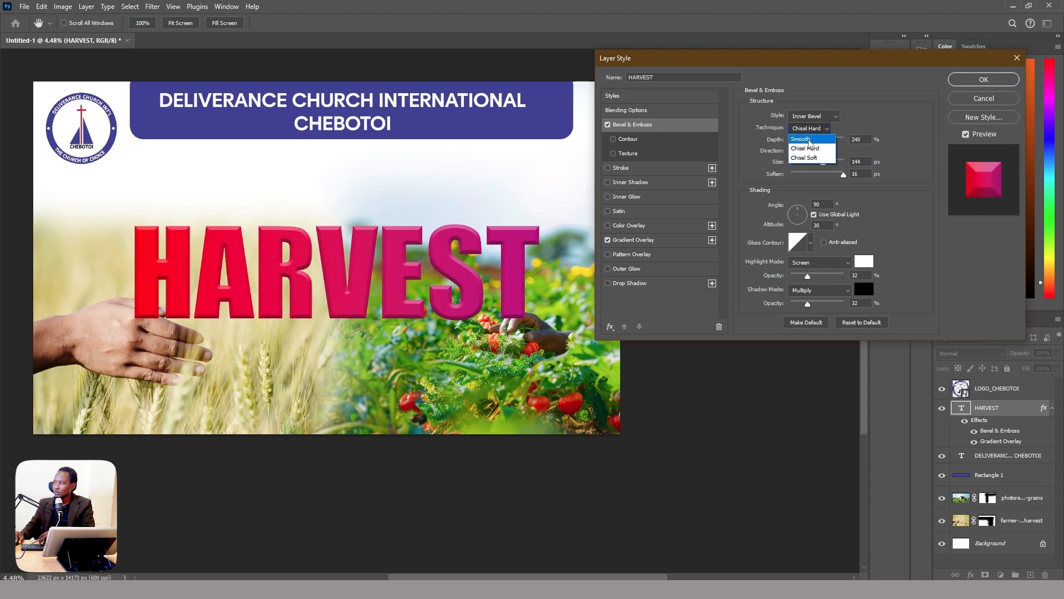
pyautogui.click(808, 140)
pyautogui.moveTo(810, 143); pyautogui.dragTo(842, 182)
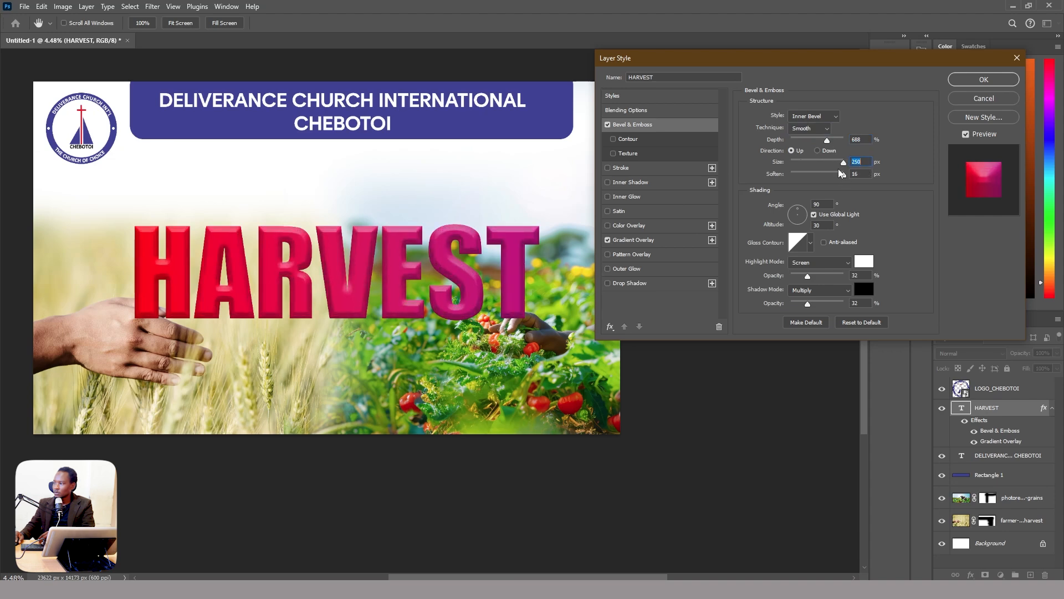
pyautogui.moveTo(827, 140); pyautogui.dragTo(808, 152)
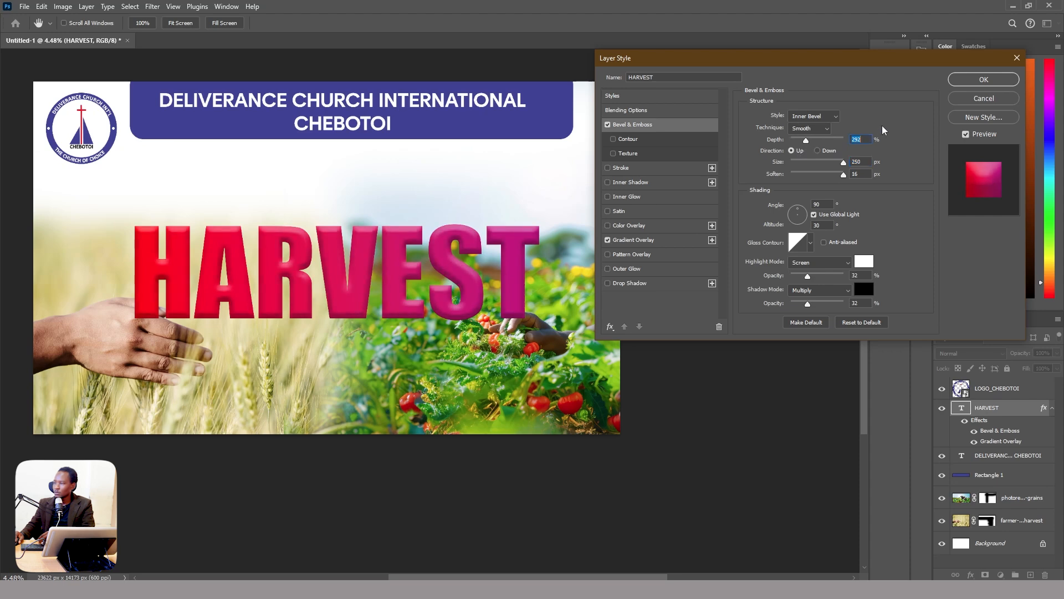
# Step: Add a white outside stroke of 250 px around the HARVEST text
pyautogui.click(639, 168)
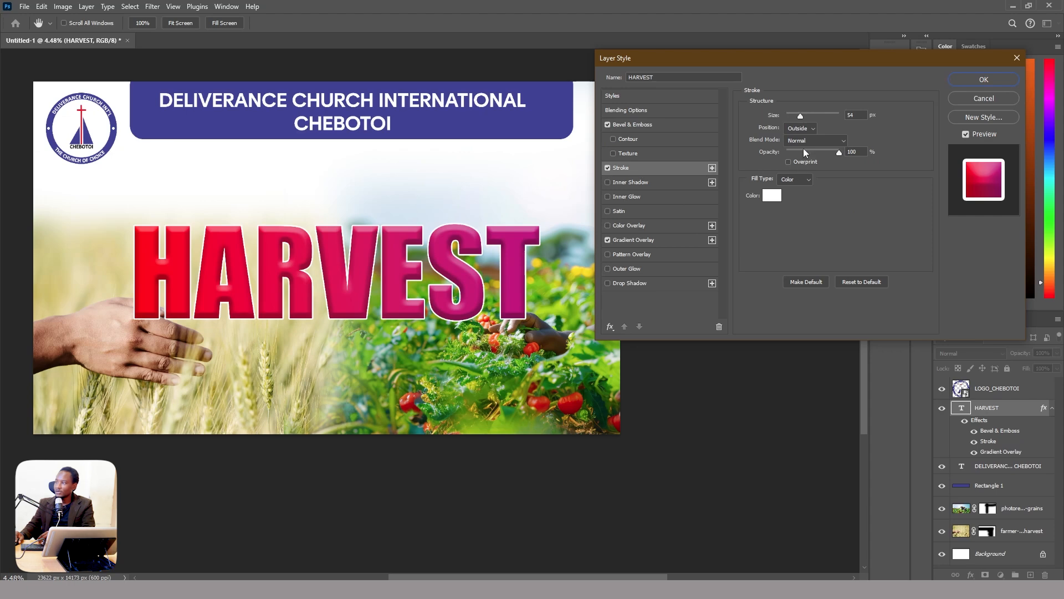
pyautogui.moveTo(802, 114); pyautogui.dragTo(847, 116)
pyautogui.click(853, 115)
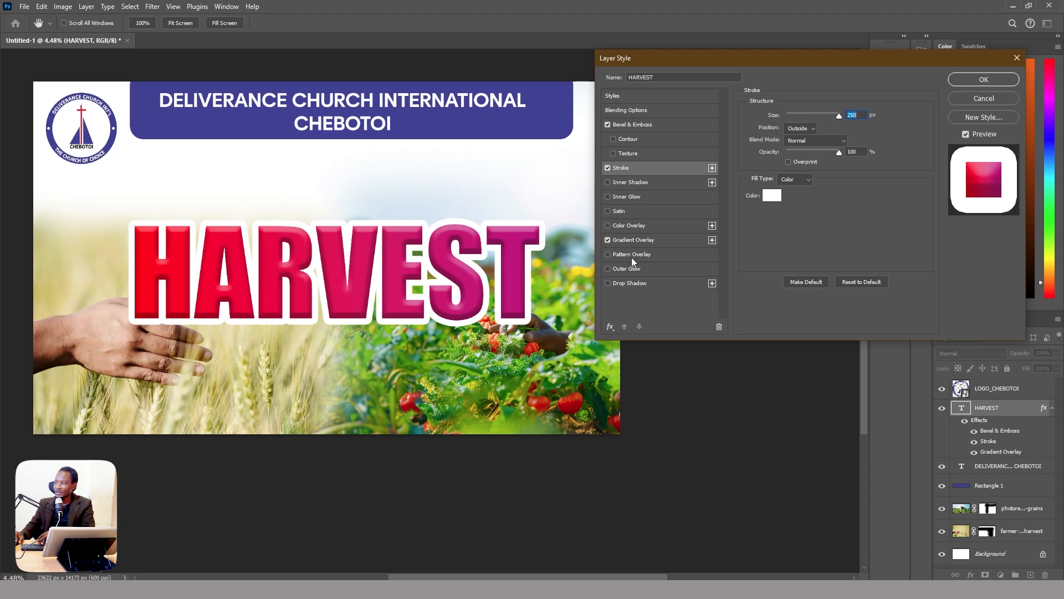
# Step: Change the end colour stop of the HARVEST gradient overlay to orange fda906 and apply the layer style
pyautogui.click(643, 241)
pyautogui.click(799, 142)
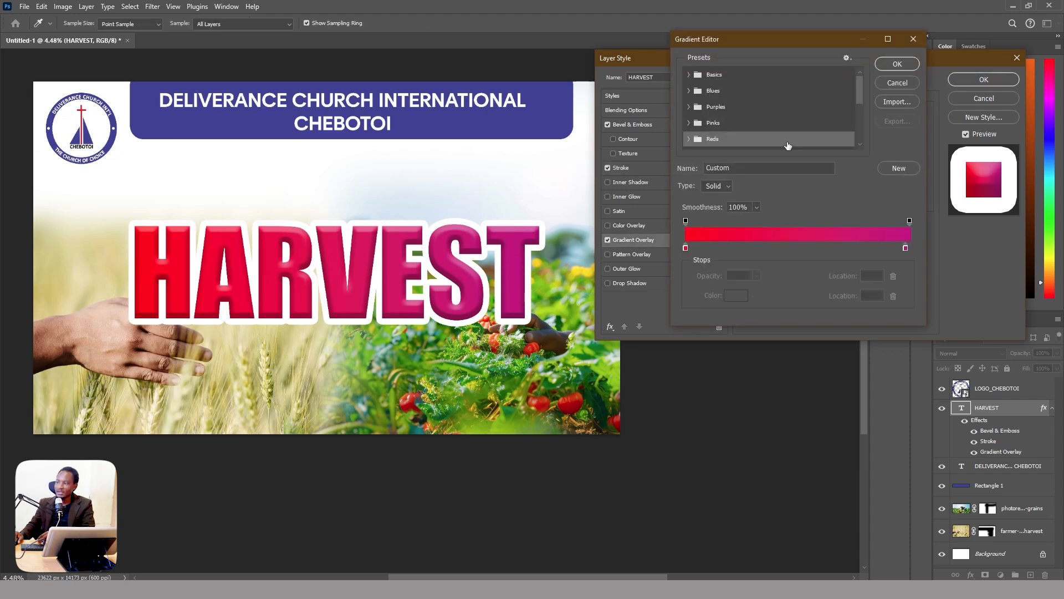
pyautogui.click(906, 247)
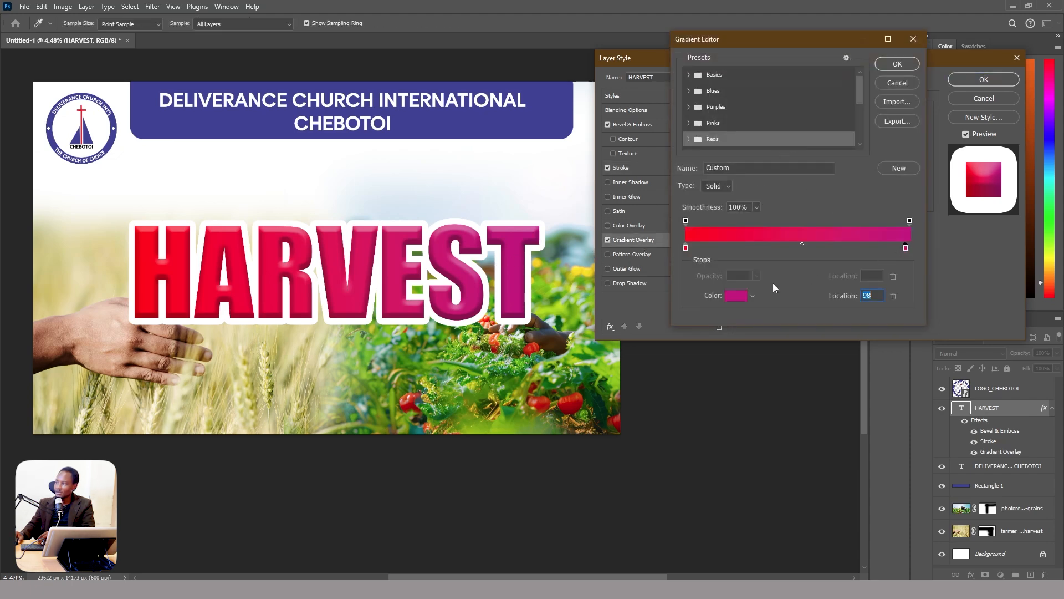
pyautogui.click(736, 297)
pyautogui.moveTo(652, 89); pyautogui.dragTo(729, 79)
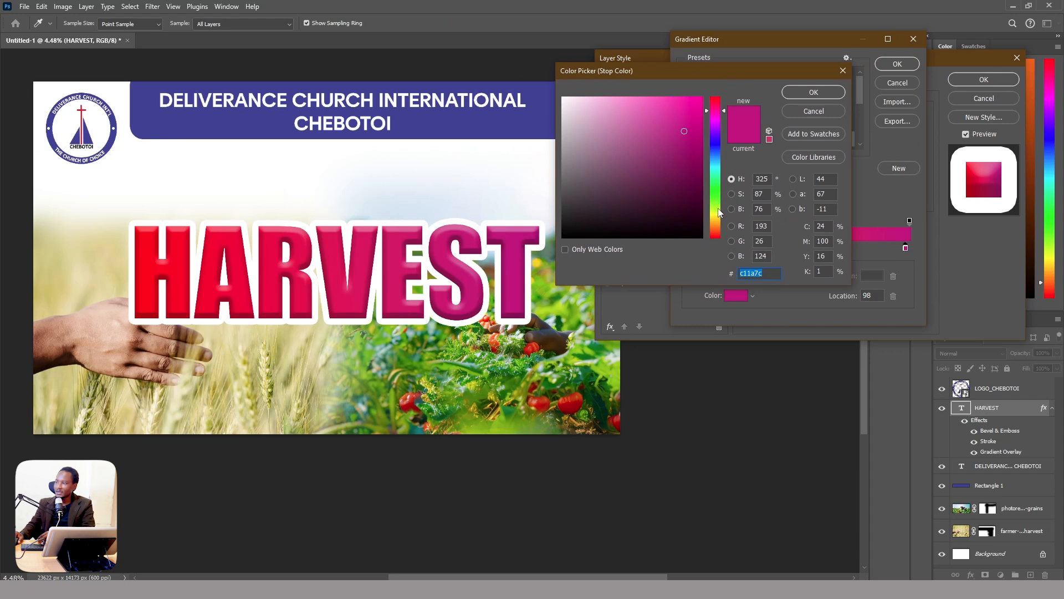
pyautogui.click(715, 223)
pyautogui.click(715, 229)
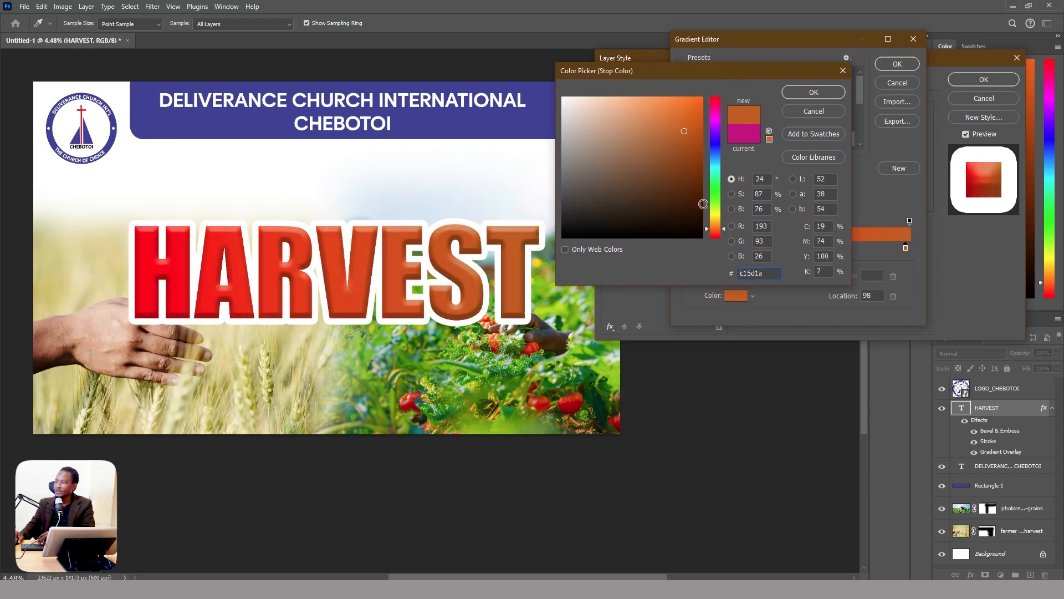
pyautogui.moveTo(714, 232)
pyautogui.mouseDown()
pyautogui.moveTo(717, 242)
pyautogui.moveTo(717, 203)
pyautogui.moveTo(717, 225)
pyautogui.mouseUp()
pyautogui.moveTo(700, 115); pyautogui.dragTo(699, 97)
pyautogui.click(715, 219)
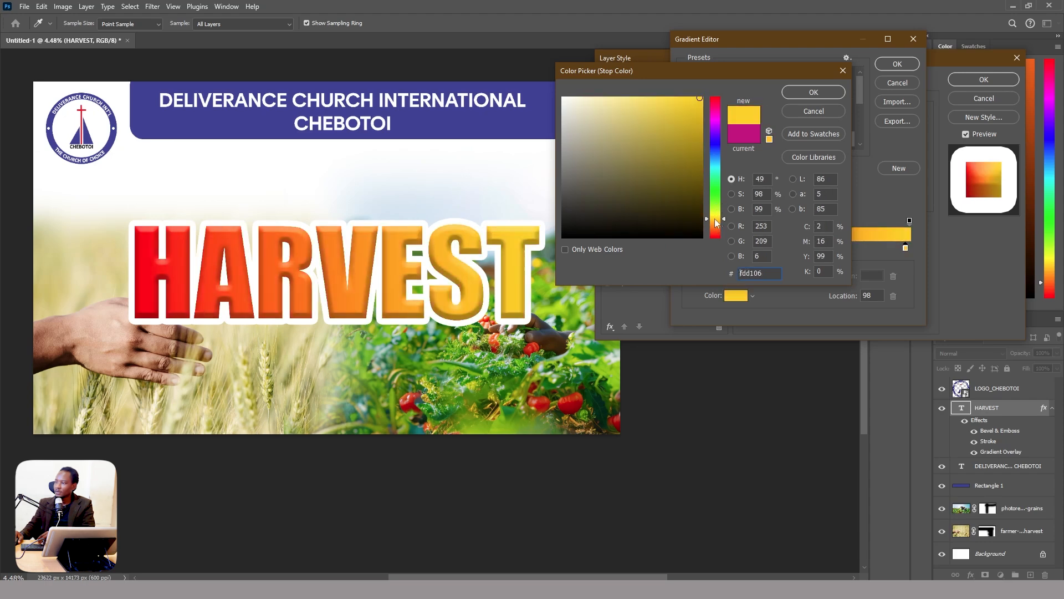
pyautogui.click(716, 226)
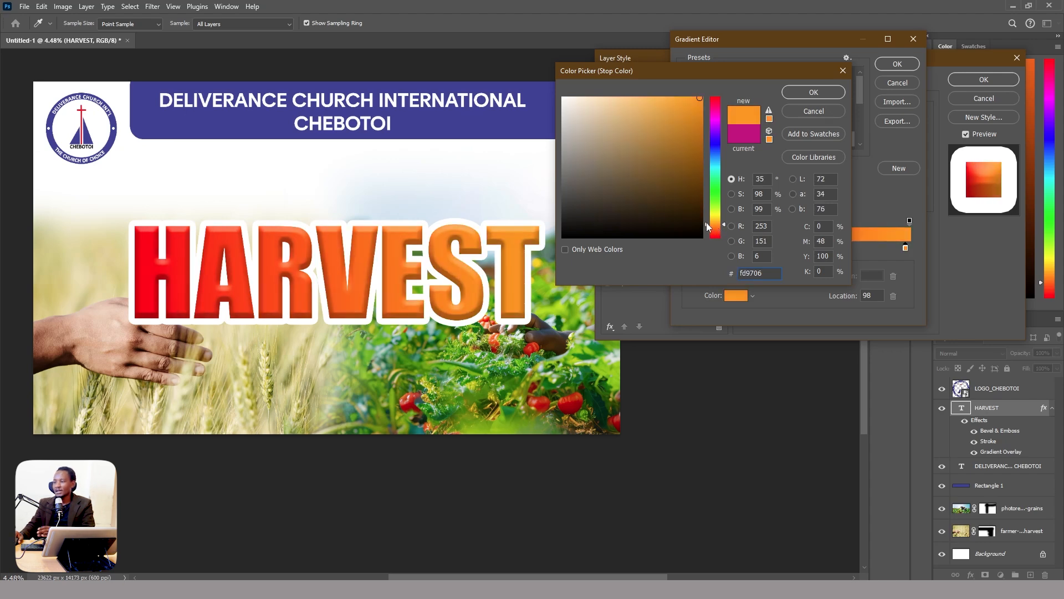
pyautogui.click(714, 220)
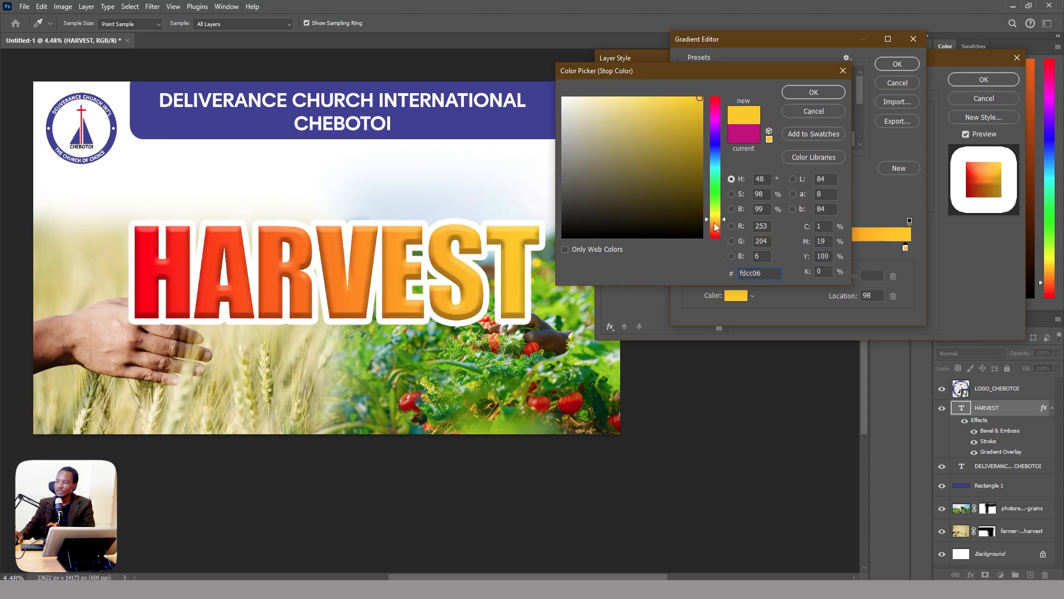
pyautogui.click(715, 223)
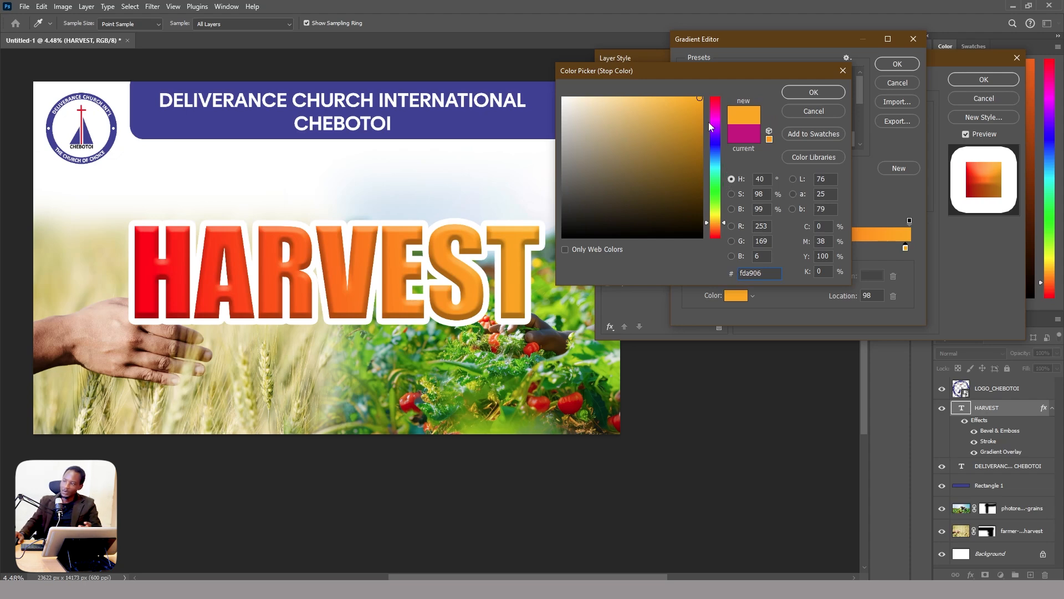
pyautogui.click(826, 94)
pyautogui.click(897, 64)
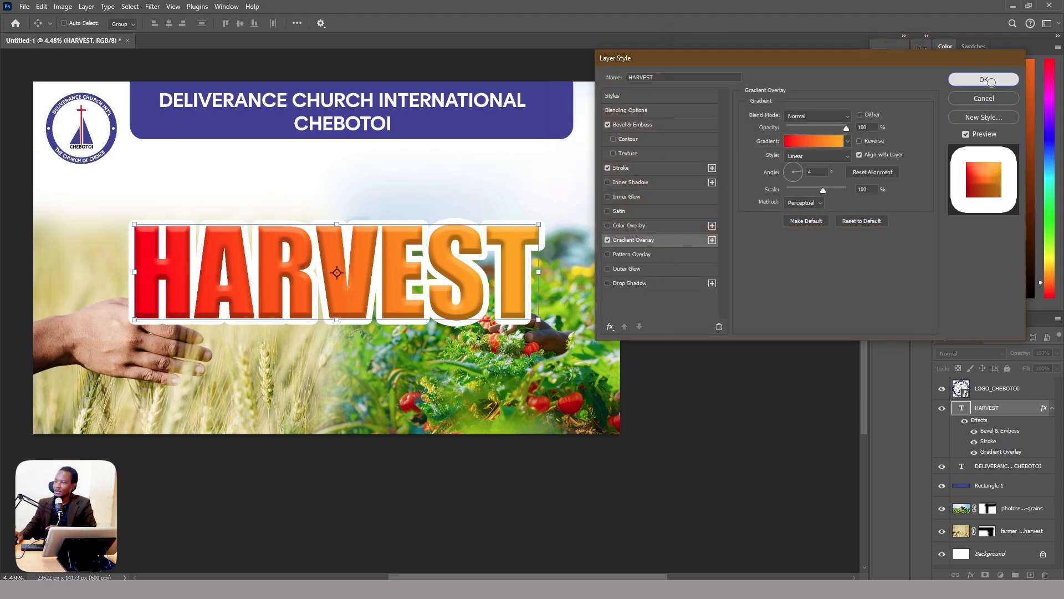
pyautogui.click(984, 79)
# Step: Add the text DOUBLE as a new text layer above the HARVEST title
pyautogui.scroll(-8, 366, 309)
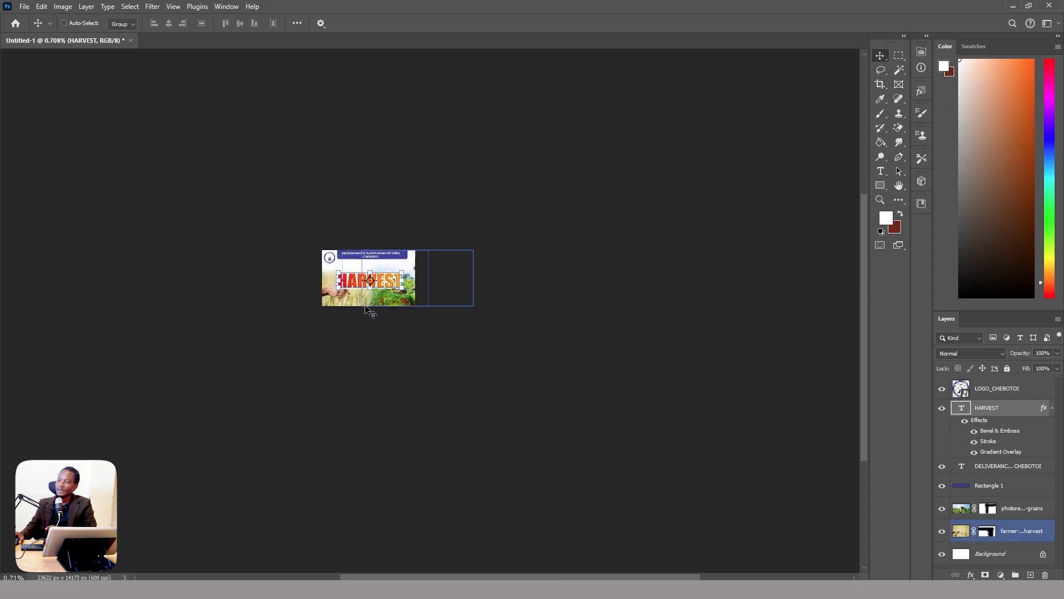
pyautogui.scroll(8, 365, 310)
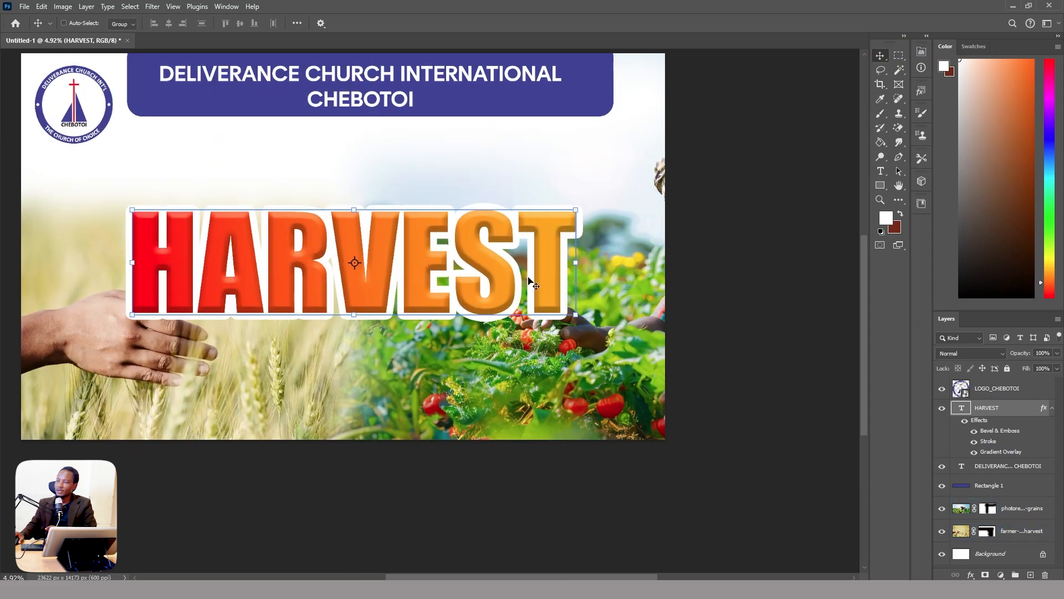
pyautogui.press('t')
pyautogui.click(329, 168)
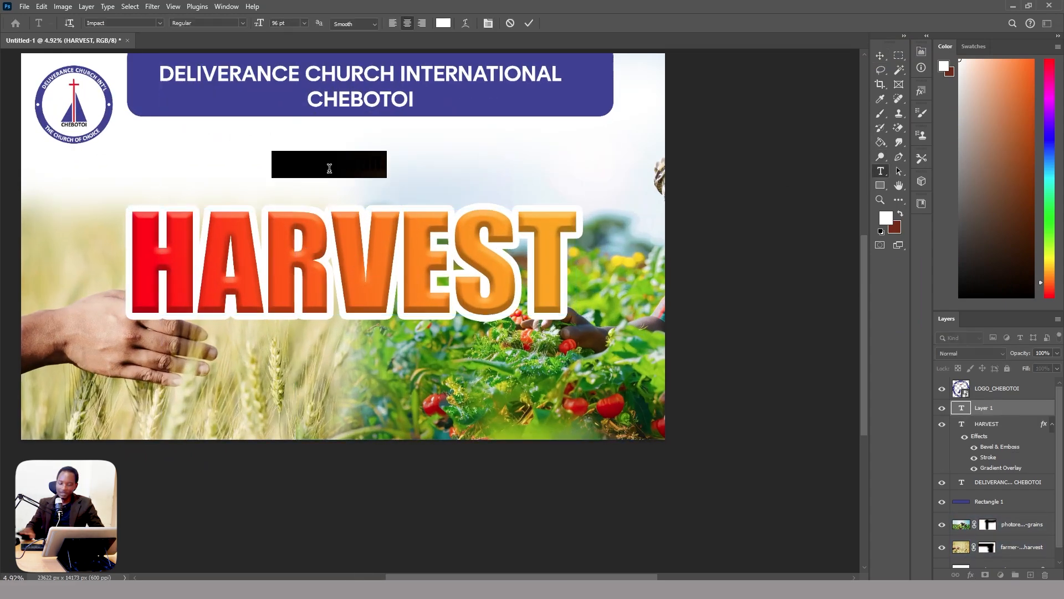
pyautogui.write('ANNUAL')
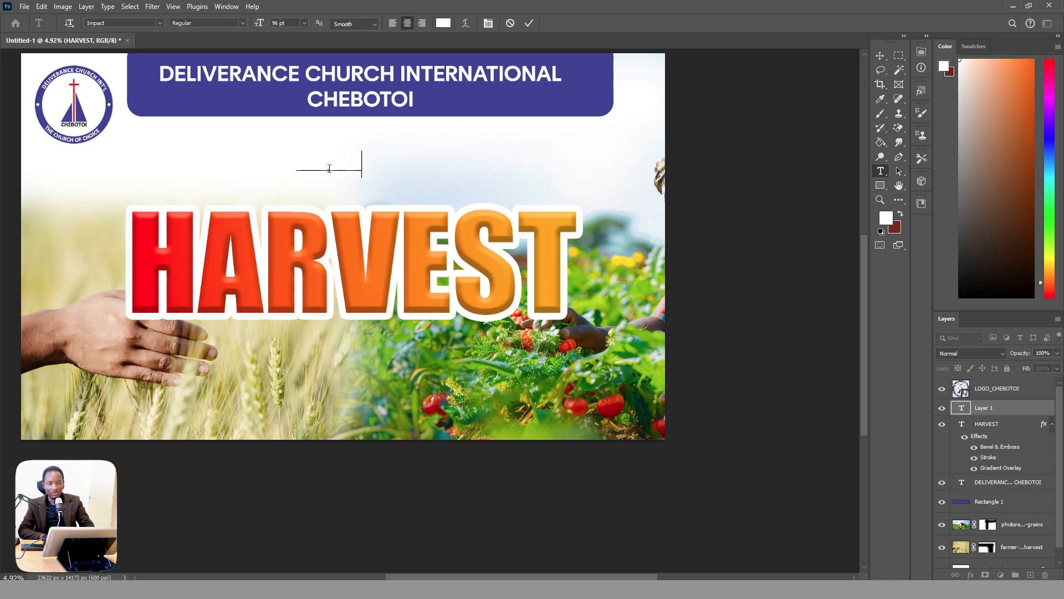
pyautogui.click(529, 23)
# Step: Recolour the DOUBLE text with the blue sampled from the header bar
pyautogui.click(444, 23)
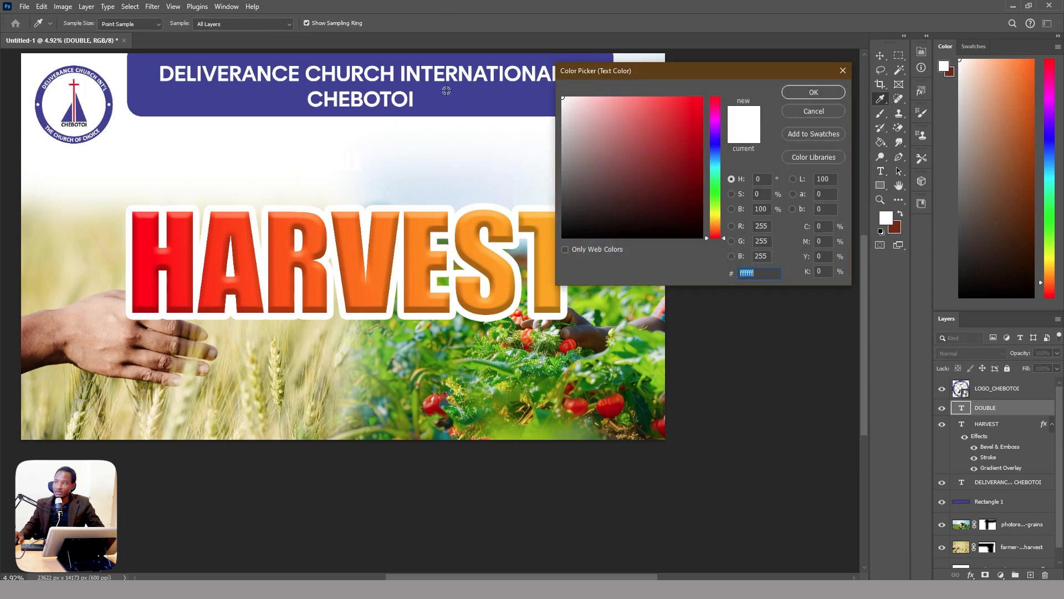
pyautogui.click(446, 94)
pyautogui.click(813, 93)
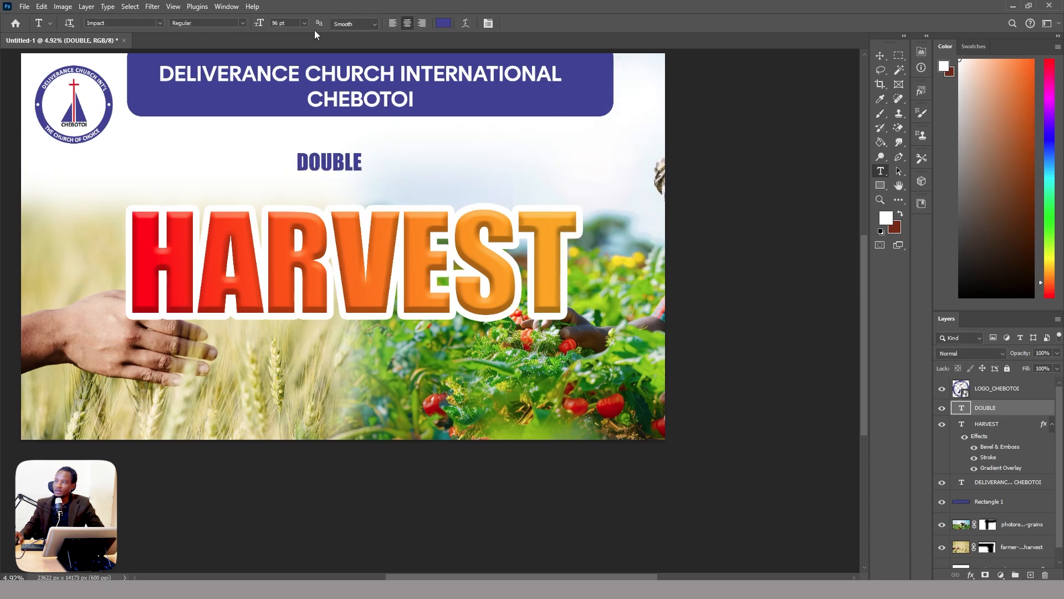
# Step: Change the DOUBLE text's font to Brigends Expanded Regular and enlarge it to about 184 pt directly above HARVEST
pyautogui.click(485, 23)
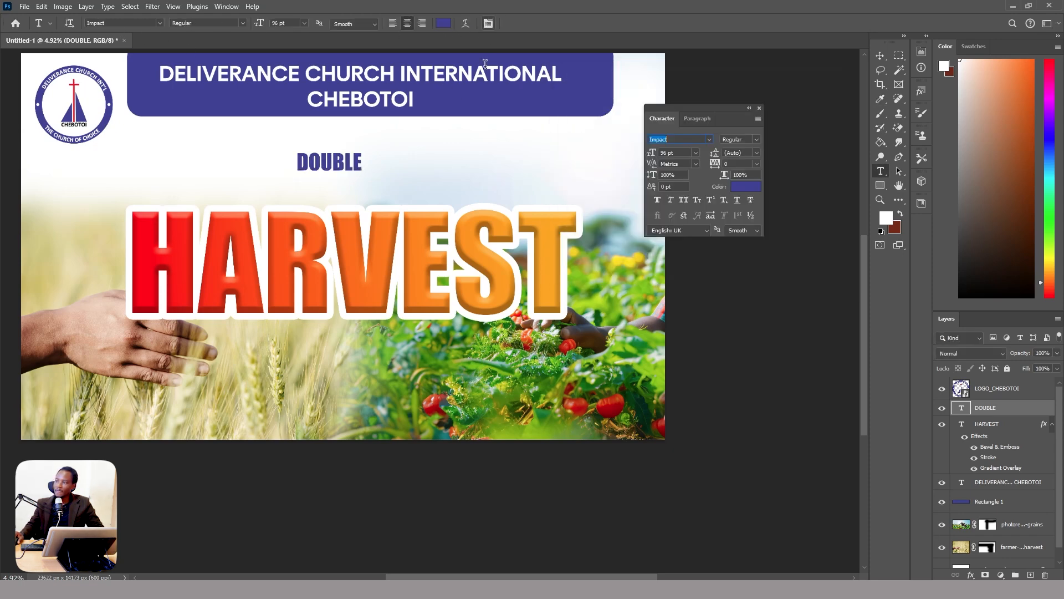
pyautogui.click(710, 140)
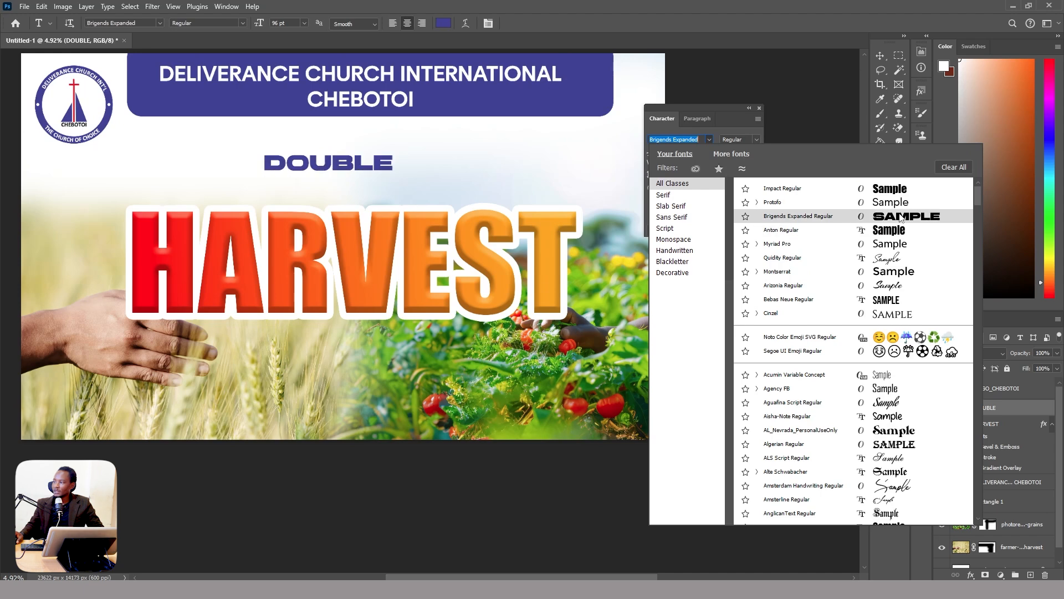
pyautogui.click(900, 218)
pyautogui.hotkey('ctrl', 't')
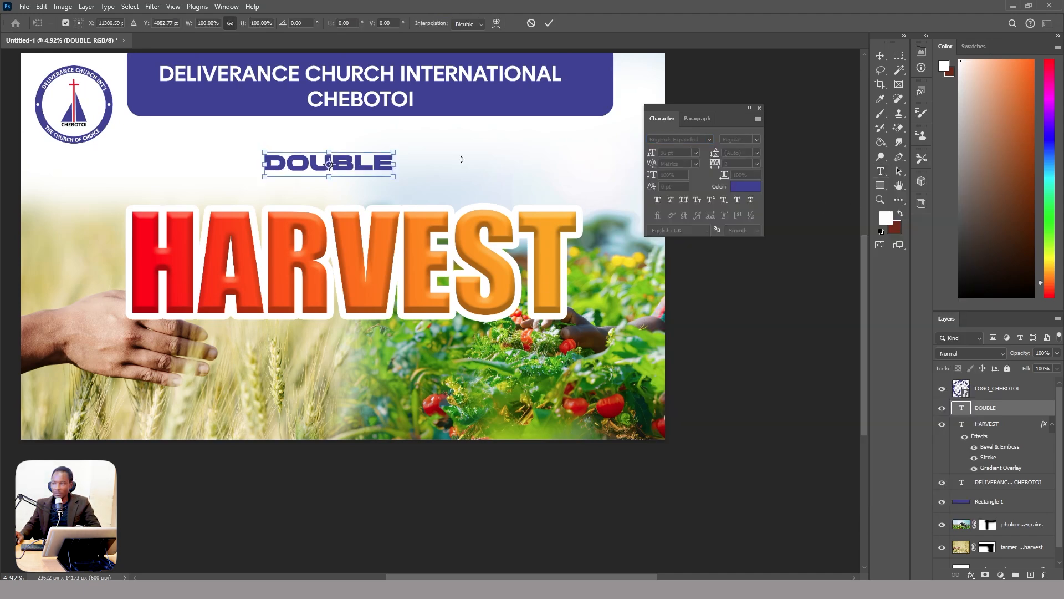
pyautogui.moveTo(399, 165); pyautogui.dragTo(516, 167)
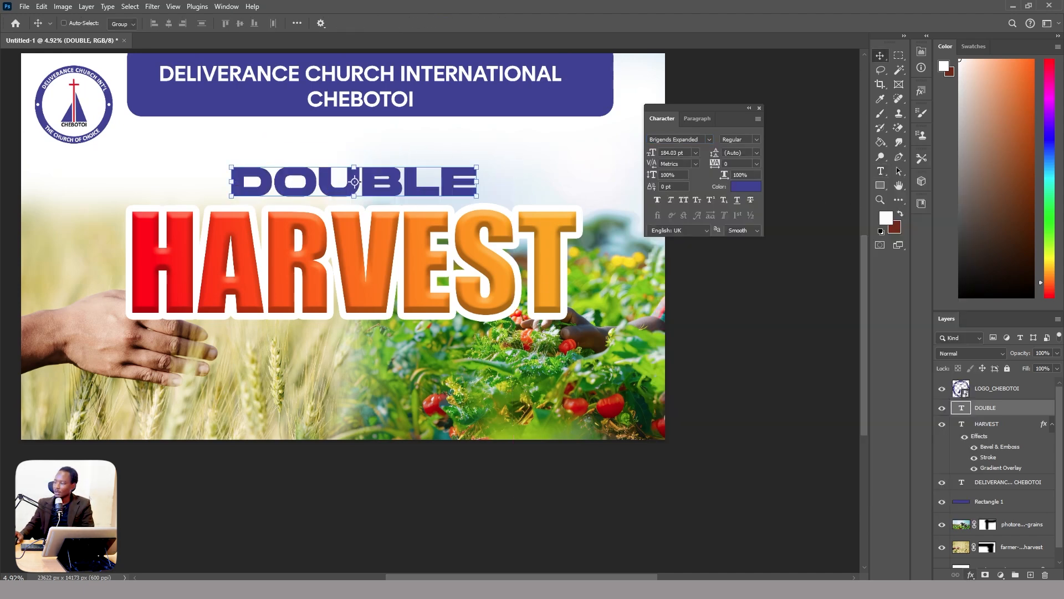
# Step: Add a gradient overlay to the DOUBLE text and set its start colour stop to the header's blue 3e4095
pyautogui.click(970, 575)
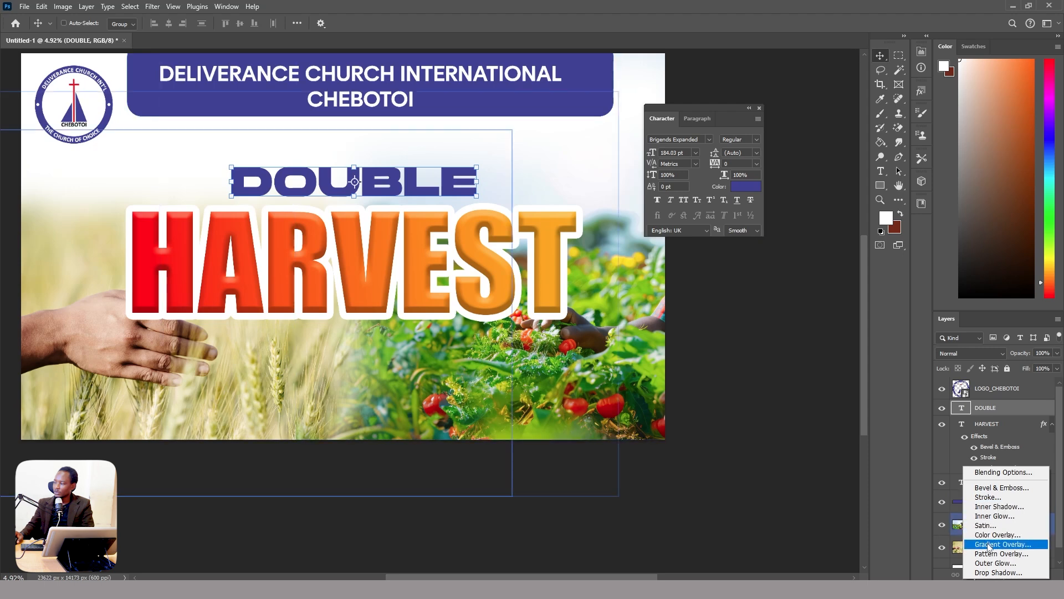
pyautogui.click(1002, 543)
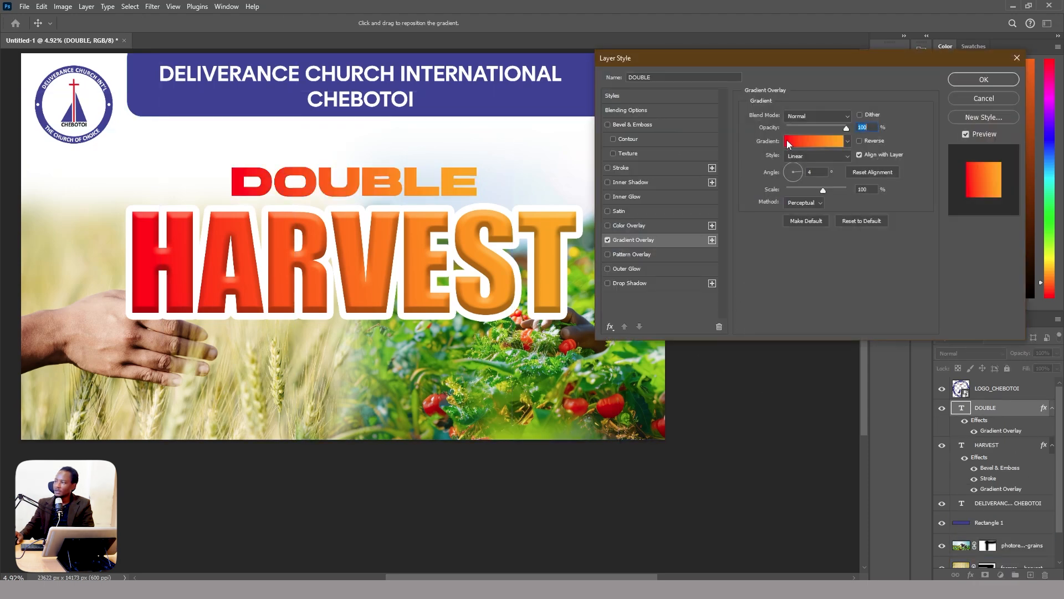
pyautogui.click(787, 142)
pyautogui.click(686, 247)
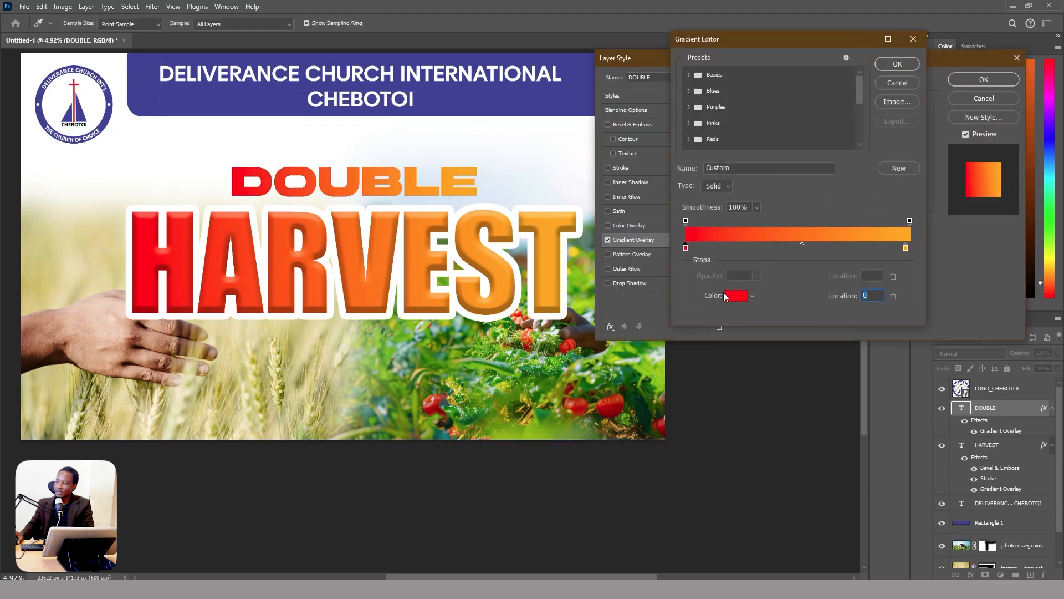
pyautogui.click(732, 295)
pyautogui.click(230, 102)
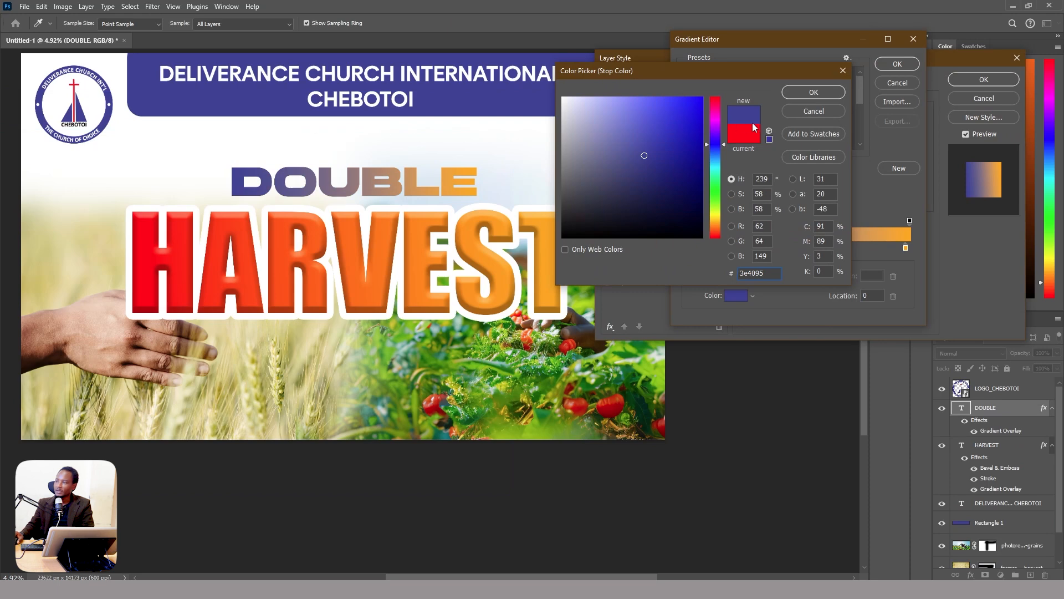
pyautogui.click(800, 93)
# Step: Set the end colour stop of the DOUBLE gradient to green 4cc124 and apply the layer style
pyautogui.click(906, 249)
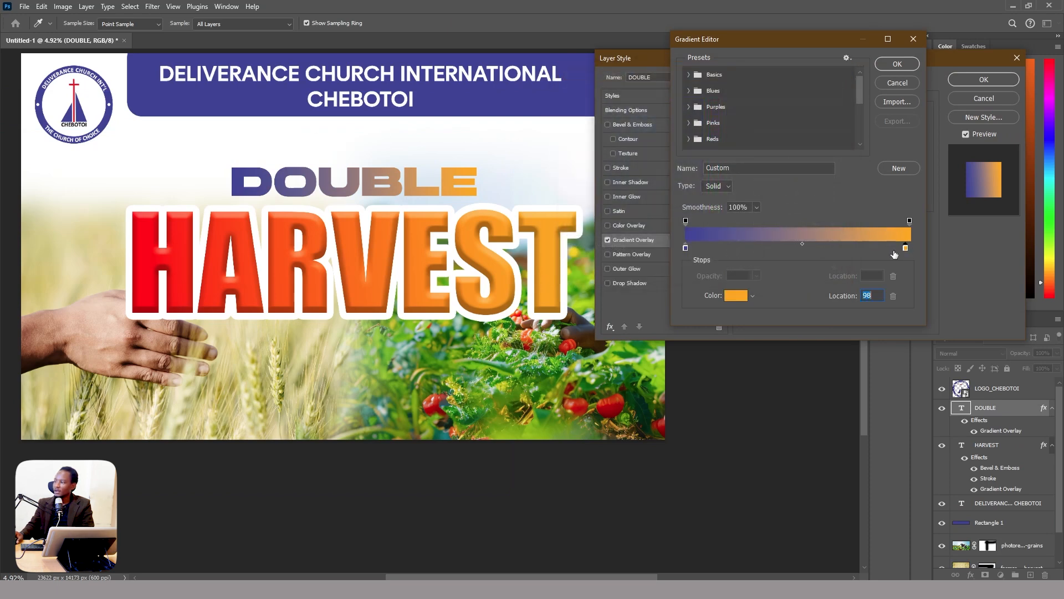
pyautogui.click(736, 295)
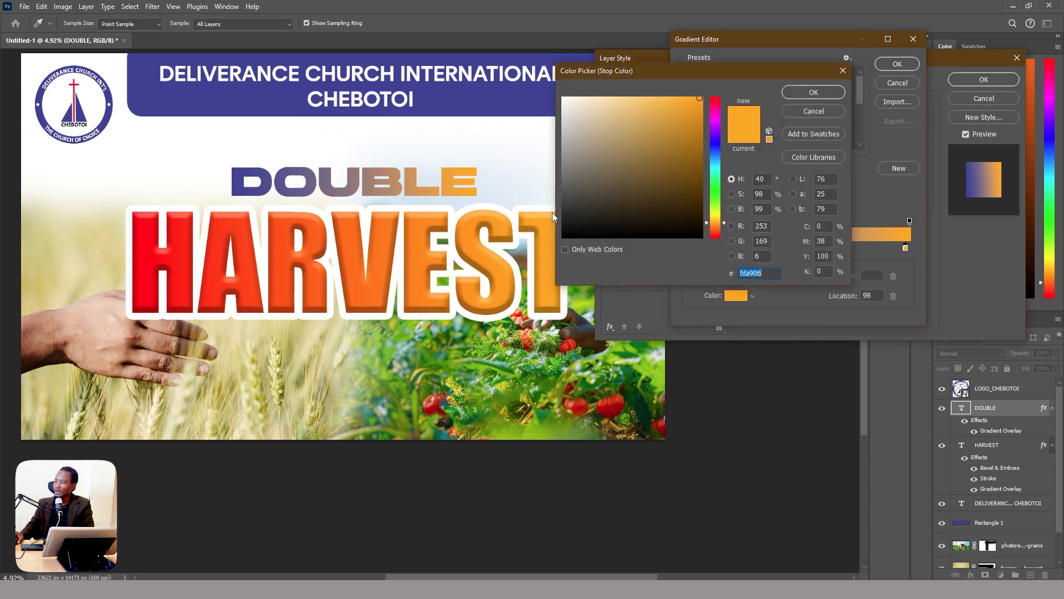
pyautogui.click(716, 197)
pyautogui.click(670, 165)
pyautogui.click(680, 128)
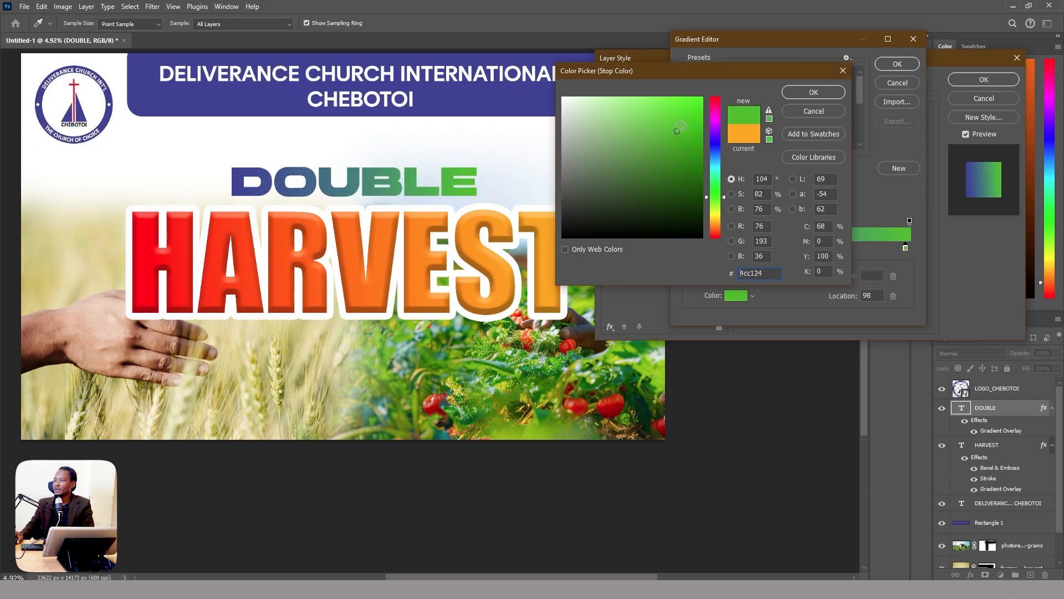
pyautogui.click(820, 93)
pyautogui.click(897, 64)
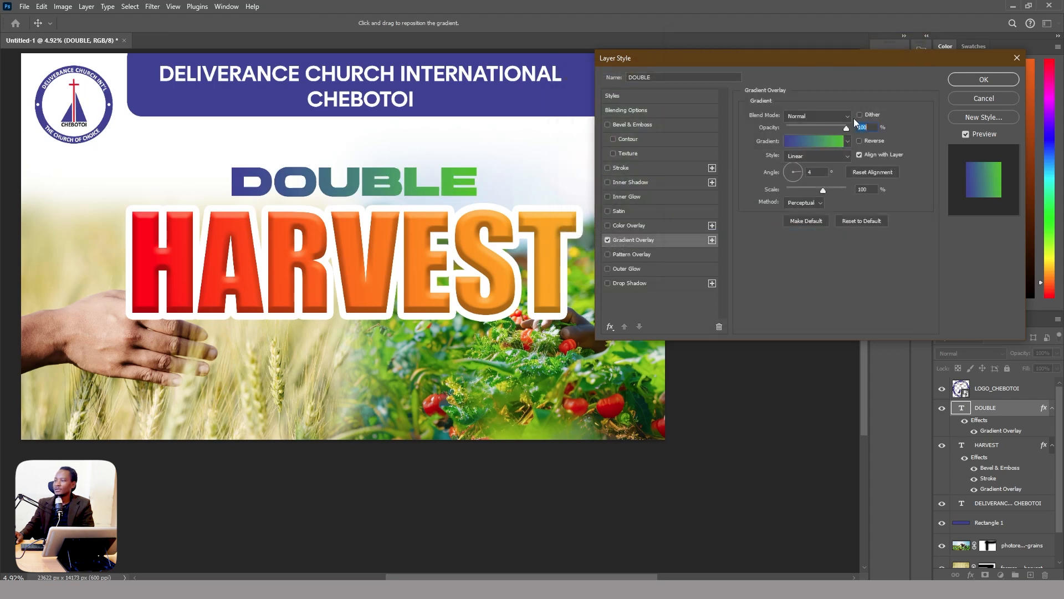
pyautogui.click(984, 80)
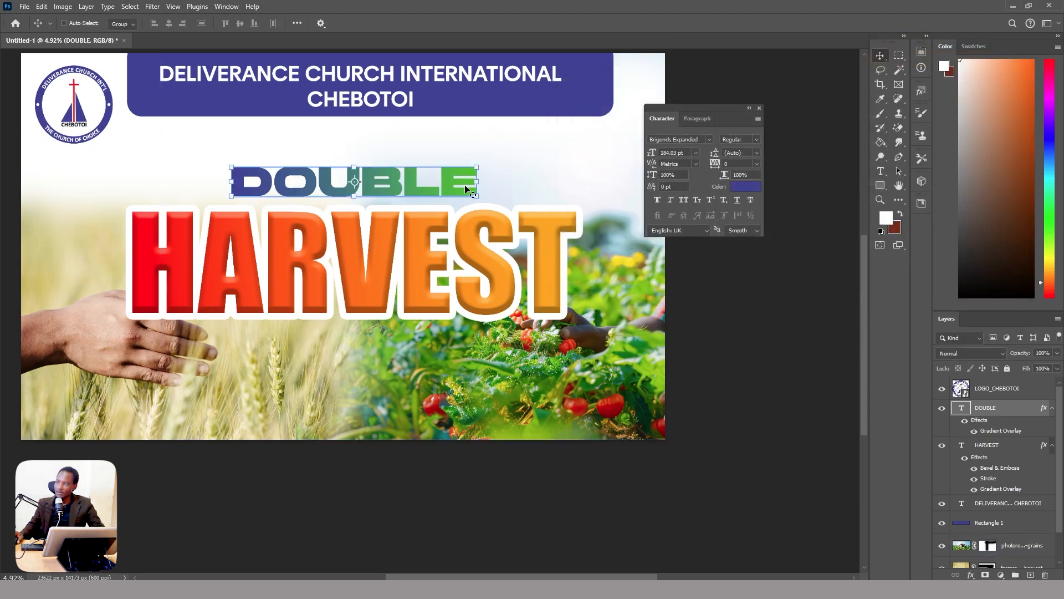
# Step: Enlarge DOUBLE to about 220 pt, and scale DOUBLE and HARVEST together to about 103%, moving them slightly lower
pyautogui.moveTo(480, 185); pyautogui.dragTo(528, 186)
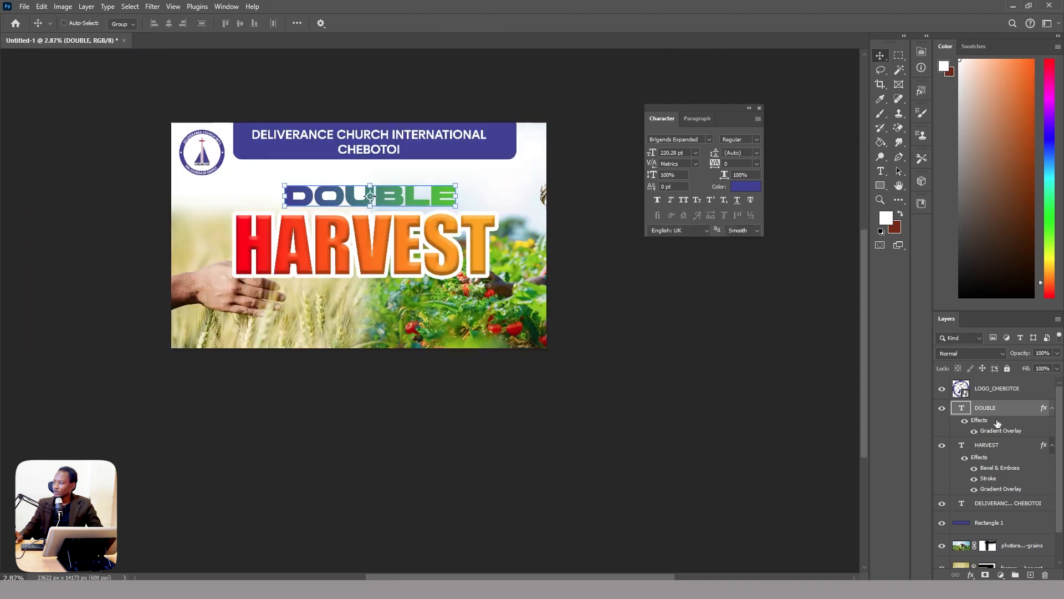
pyautogui.keyDown('shift'); pyautogui.click(982, 446); pyautogui.keyUp('shift')
pyautogui.scroll(2, 396, 235)
pyautogui.moveTo(416, 239); pyautogui.dragTo(403, 240)
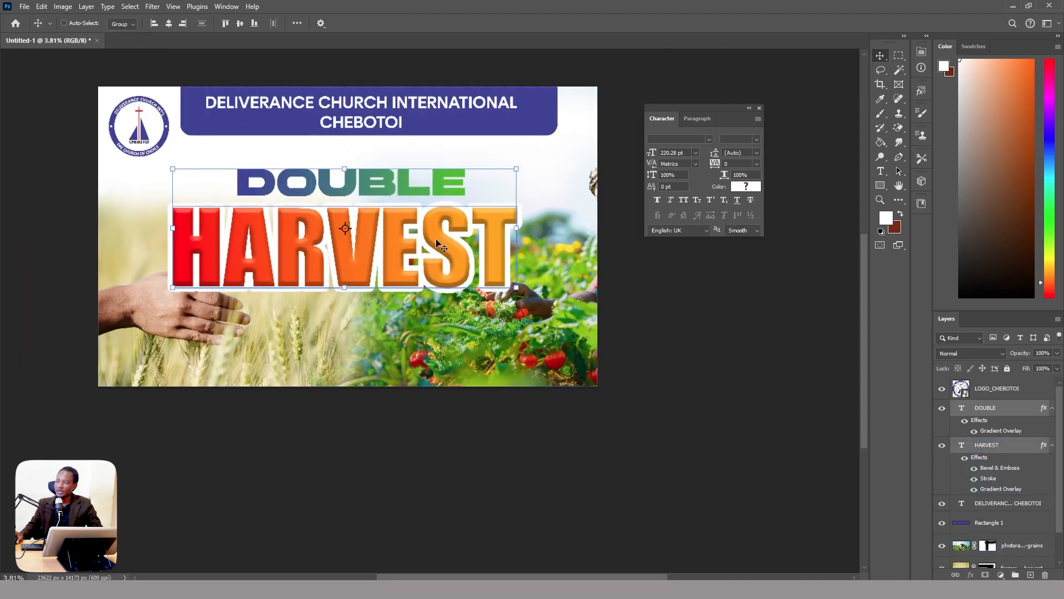
pyautogui.moveTo(515, 232); pyautogui.dragTo(526, 231)
pyautogui.moveTo(449, 182); pyautogui.dragTo(445, 195)
pyautogui.click(549, 23)
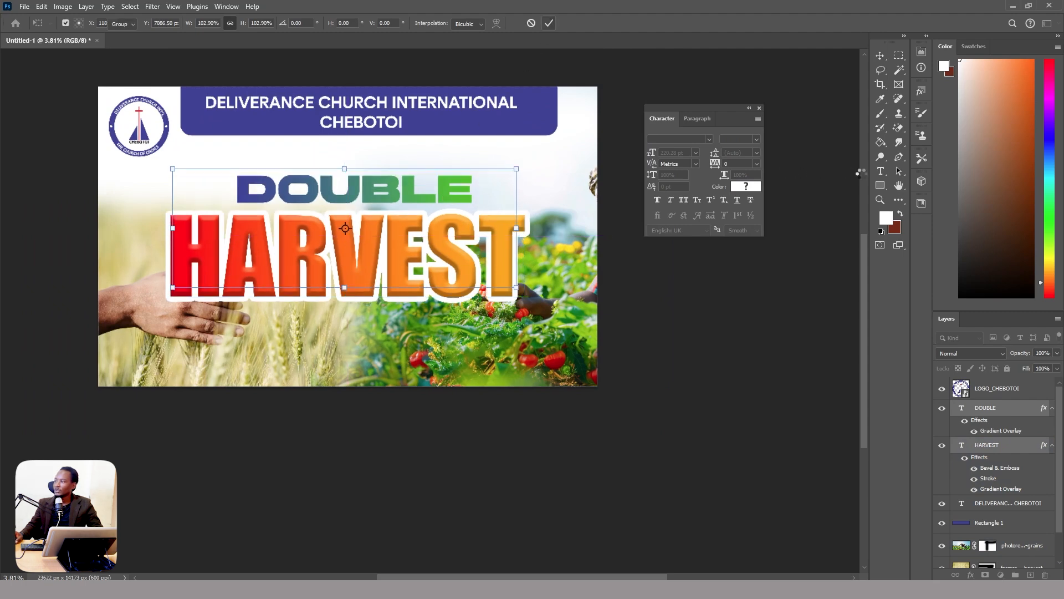
# Step: Add the text THE YEAR OF between the header bar and the word DOUBLE
pyautogui.click(881, 171)
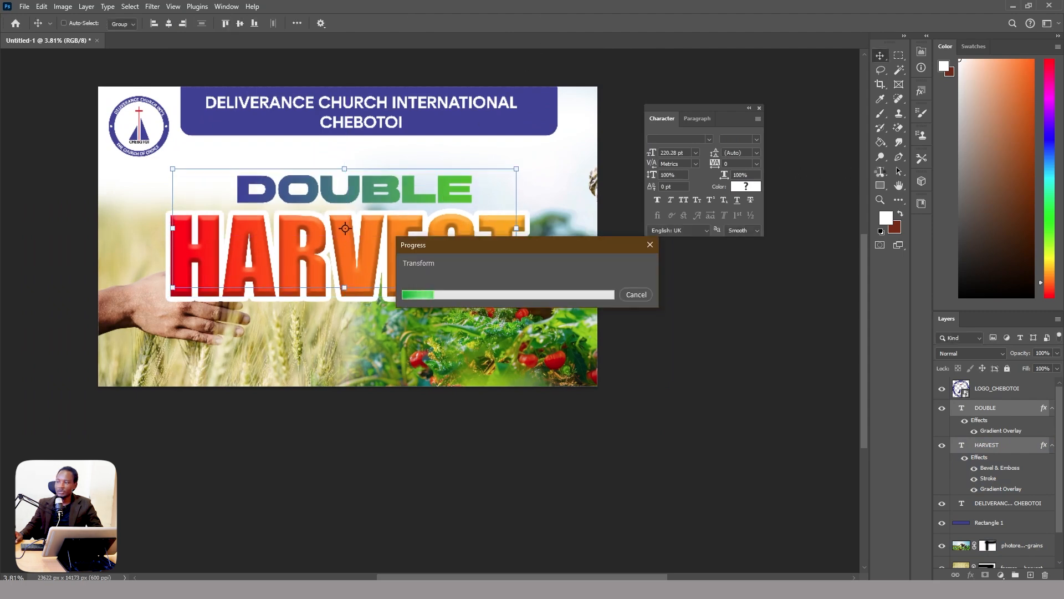
pyautogui.click(250, 156)
pyautogui.write('THE YEA')
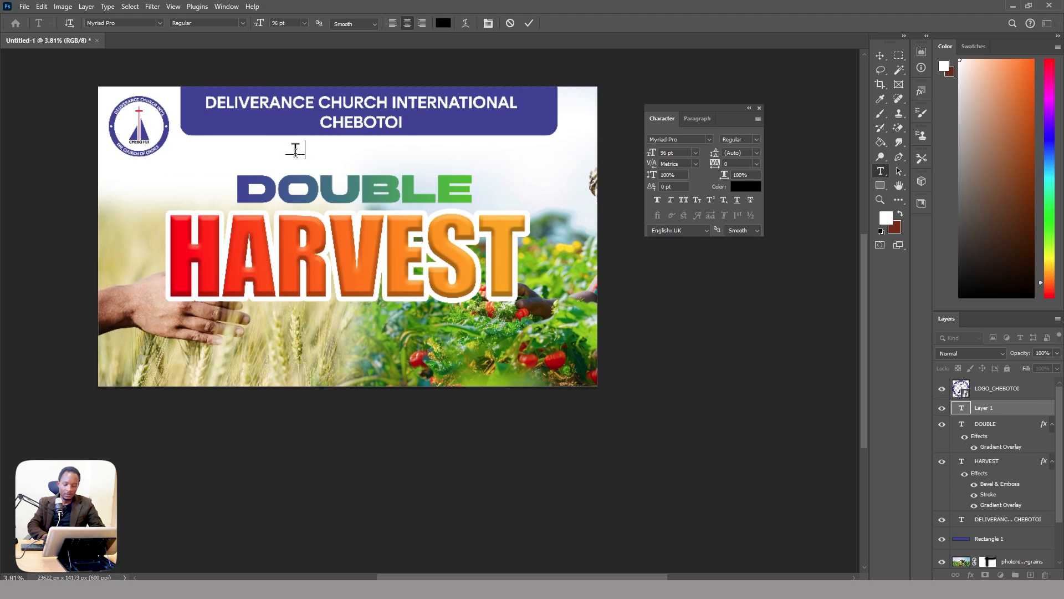
pyautogui.write('R OF')
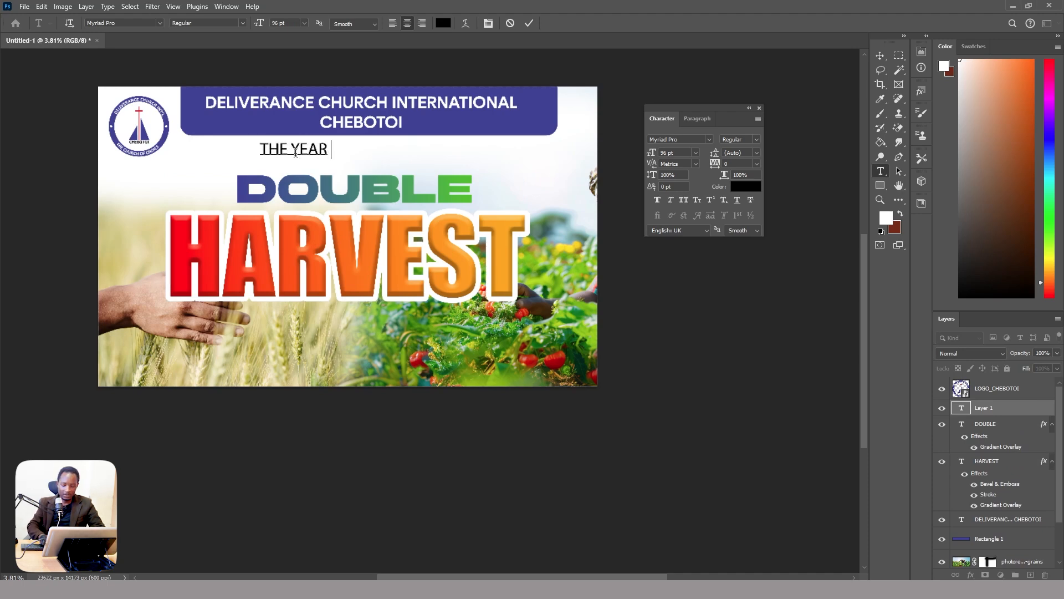
pyautogui.click(529, 23)
# Step: Change the font of the THE YEAR OF text to Protofo Bold
pyautogui.click(689, 138)
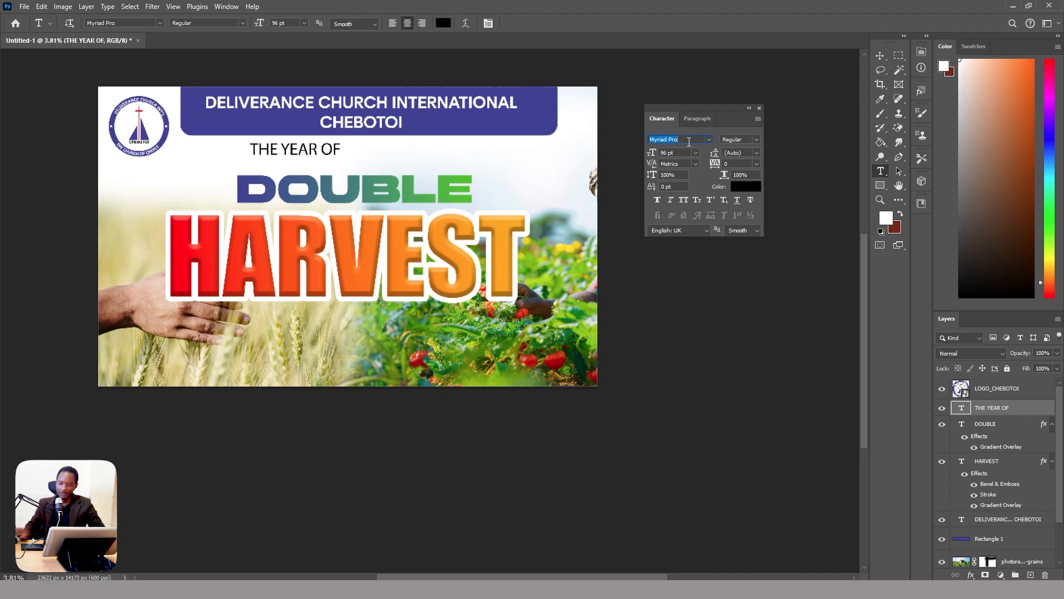
pyautogui.write('PROtofo')
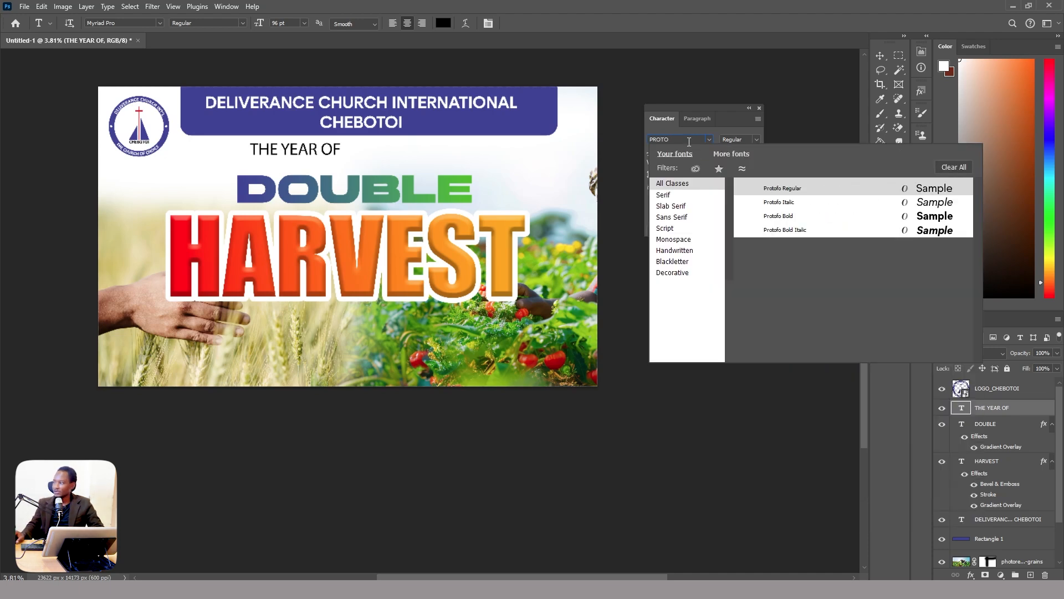
pyautogui.click(899, 217)
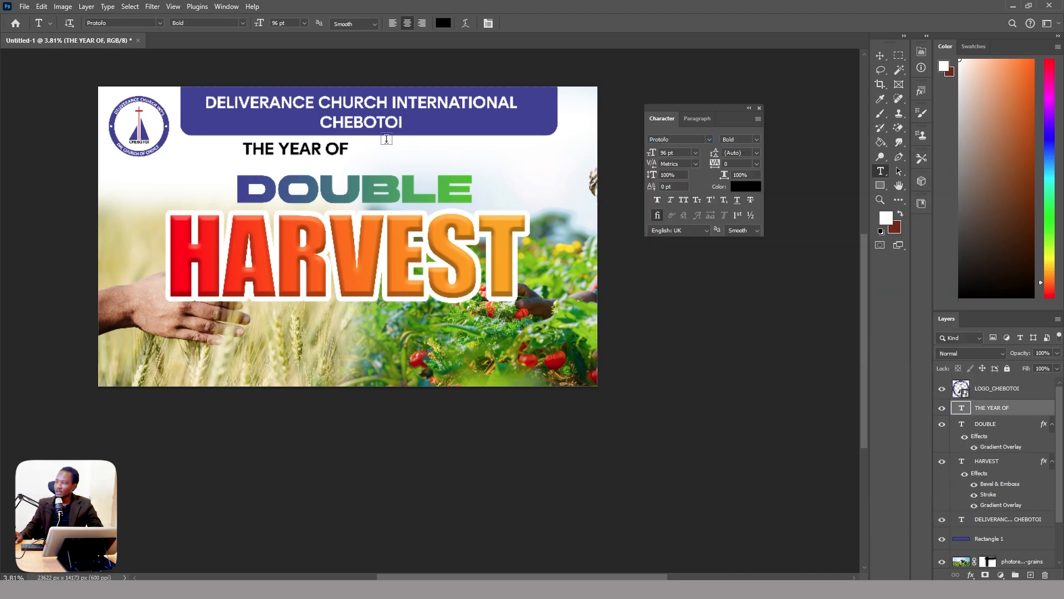
# Step: Move THE YEAR OF just above the middle of DOUBLE and enlarge it to about 115 pt
pyautogui.click(881, 55)
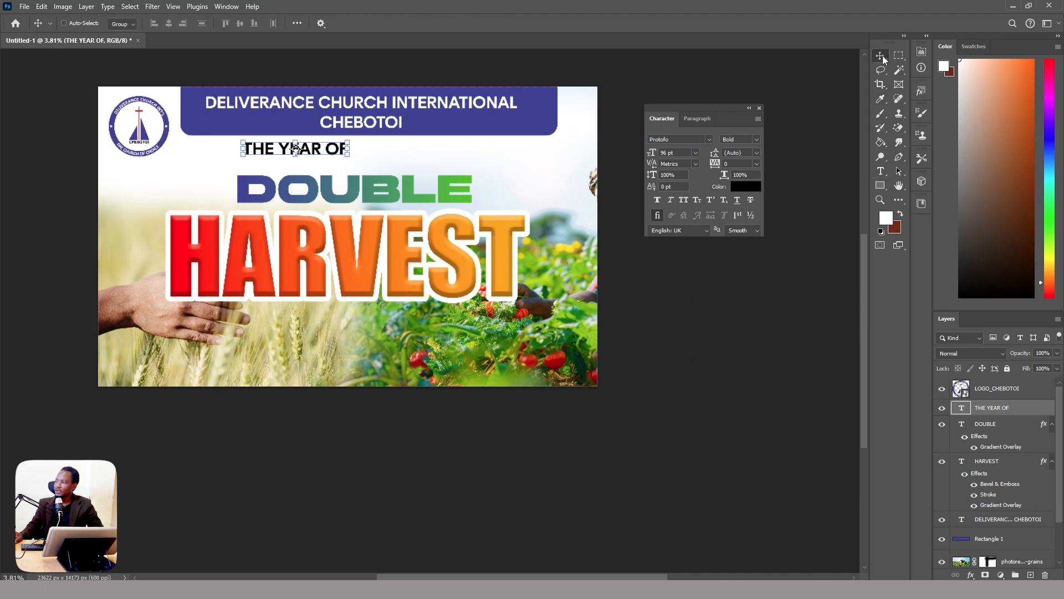
pyautogui.scroll(1, 310, 150)
pyautogui.moveTo(323, 151); pyautogui.dragTo(446, 159)
pyautogui.hotkey('ctrl', 't')
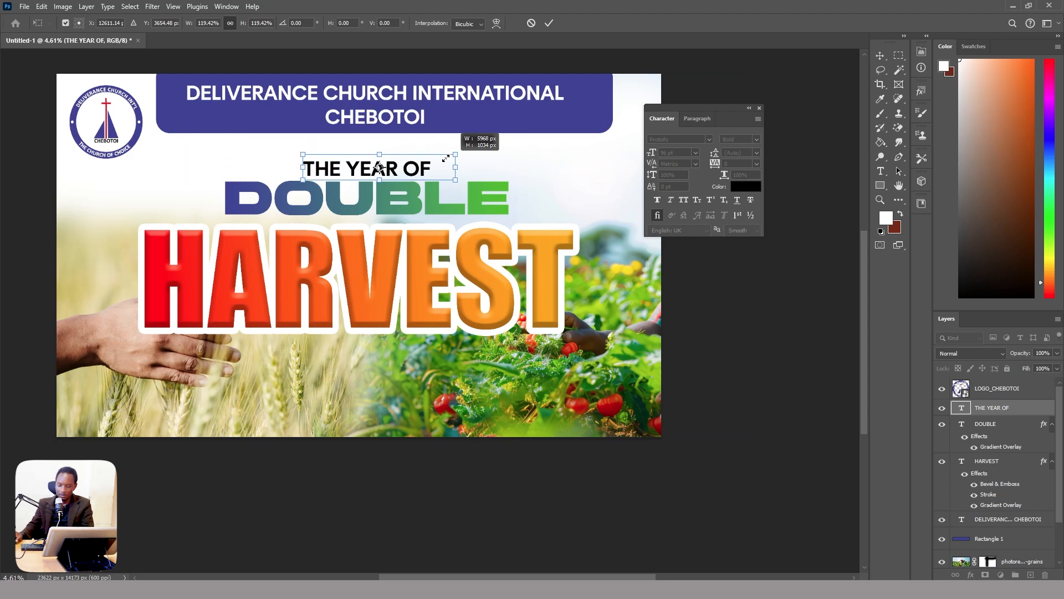
pyautogui.press('Return')
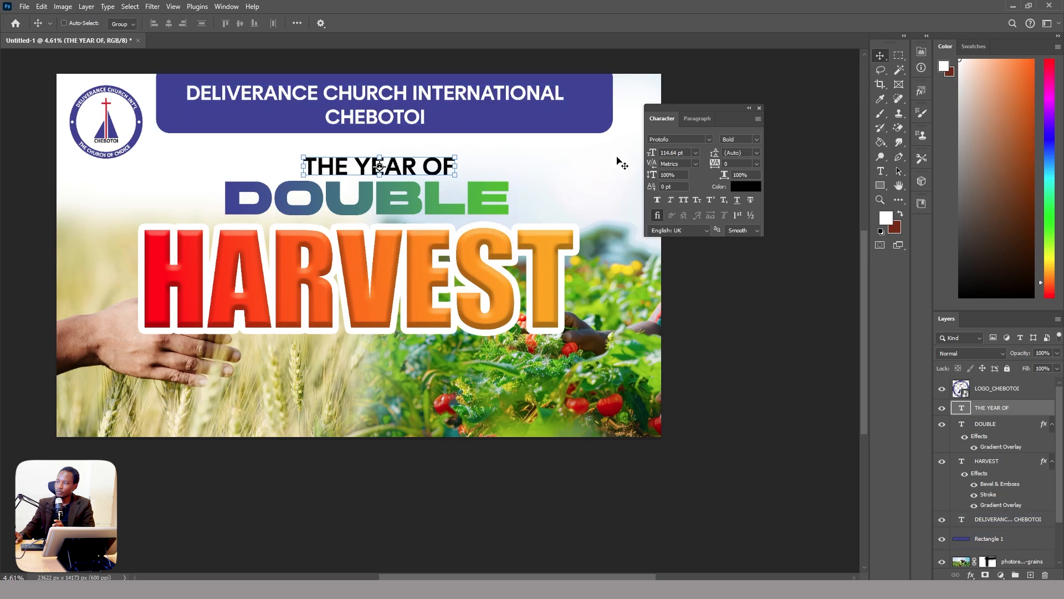
# Step: Recolour THE YEAR OF with the red ff2700 sampled from the letter H of HARVEST
pyautogui.click(760, 193)
pyautogui.click(200, 275)
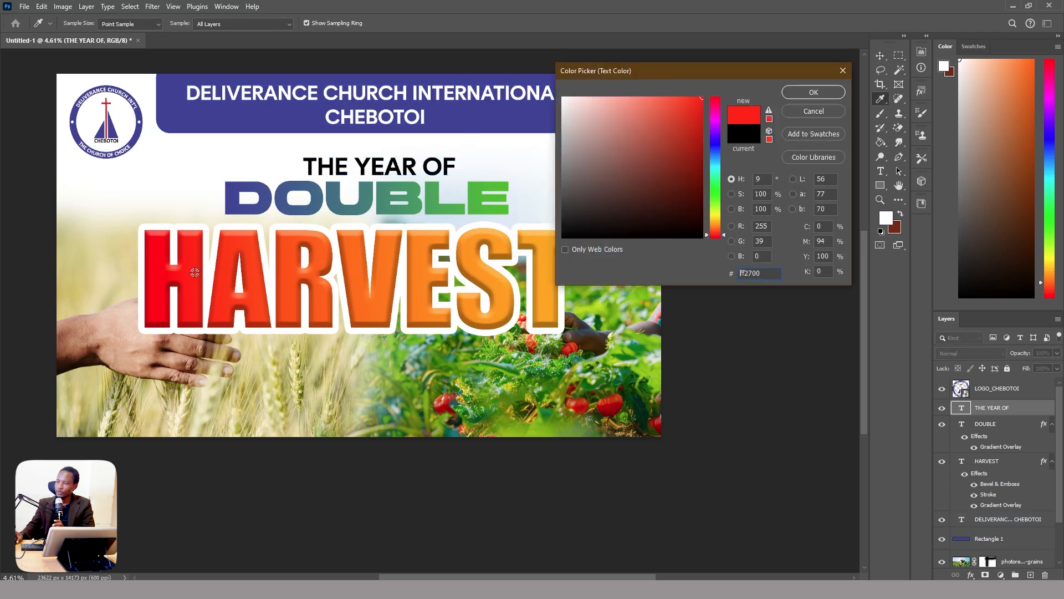
pyautogui.click(798, 93)
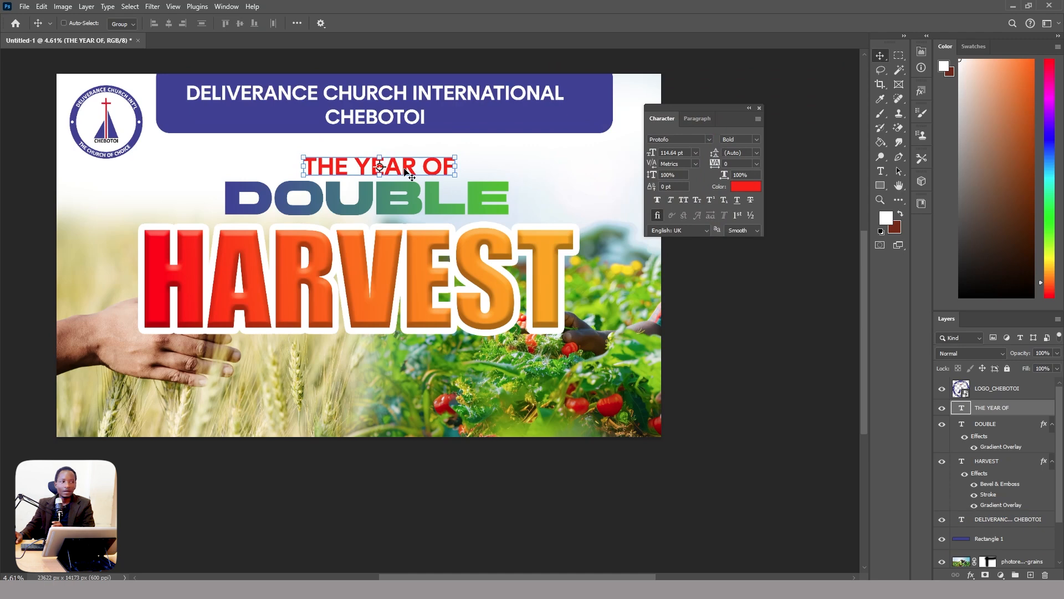
# Step: Align the THE YEAR OF, DOUBLE and HARVEST text layers on their horizontal centres
pyautogui.click(996, 394)
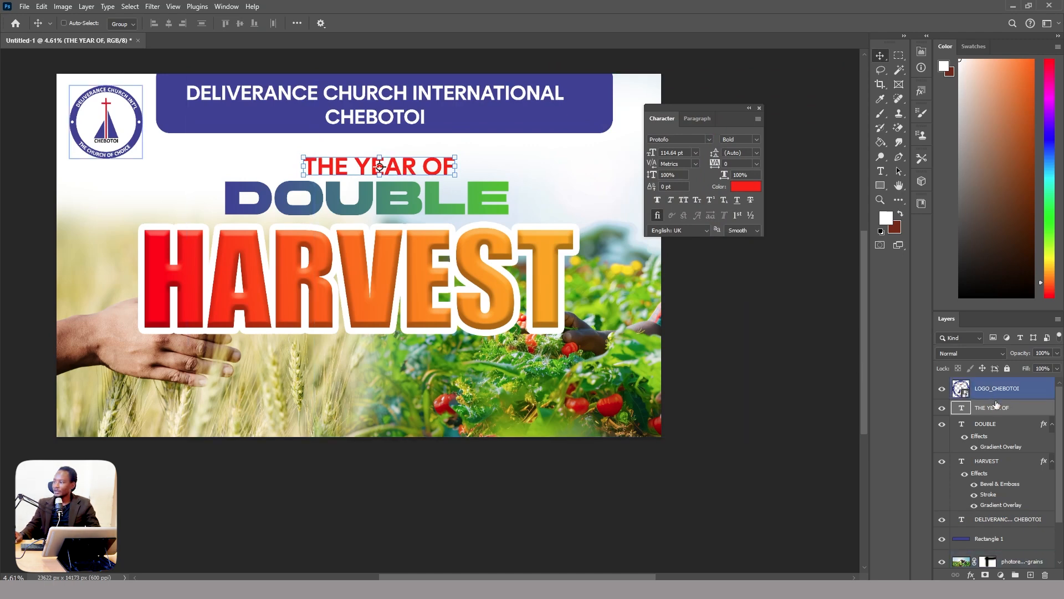
pyautogui.click(1004, 437)
pyautogui.keyDown('shift'); pyautogui.click(987, 461); pyautogui.keyUp('shift')
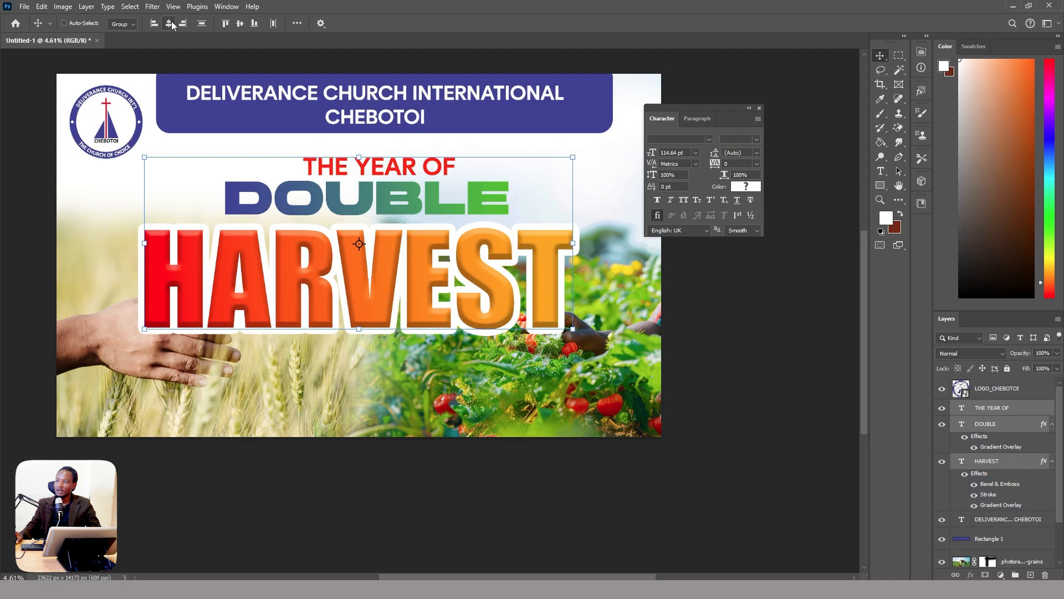
pyautogui.click(170, 24)
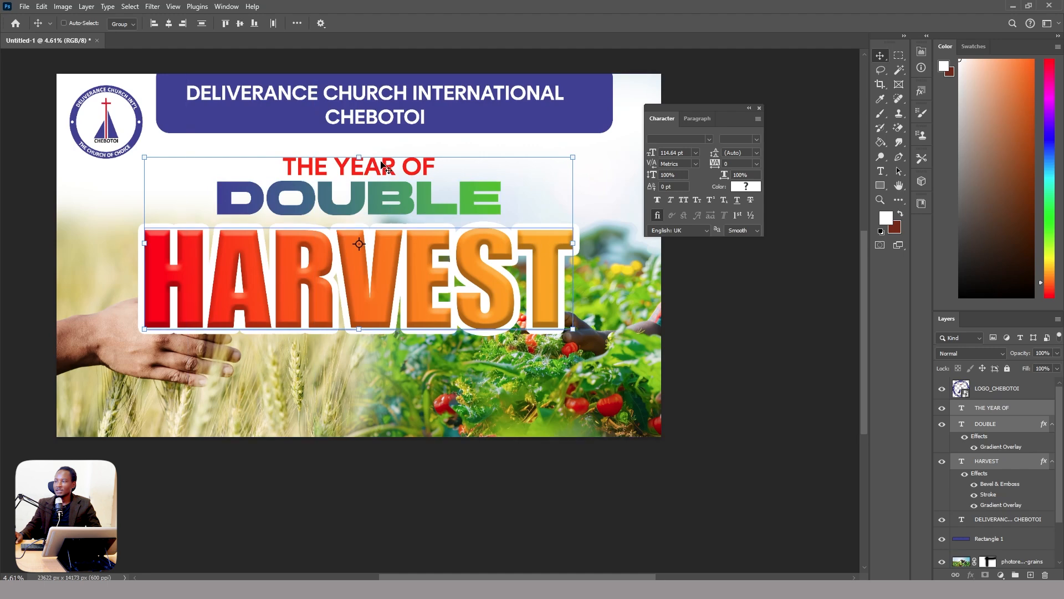
pyautogui.scroll(-5, 388, 263)
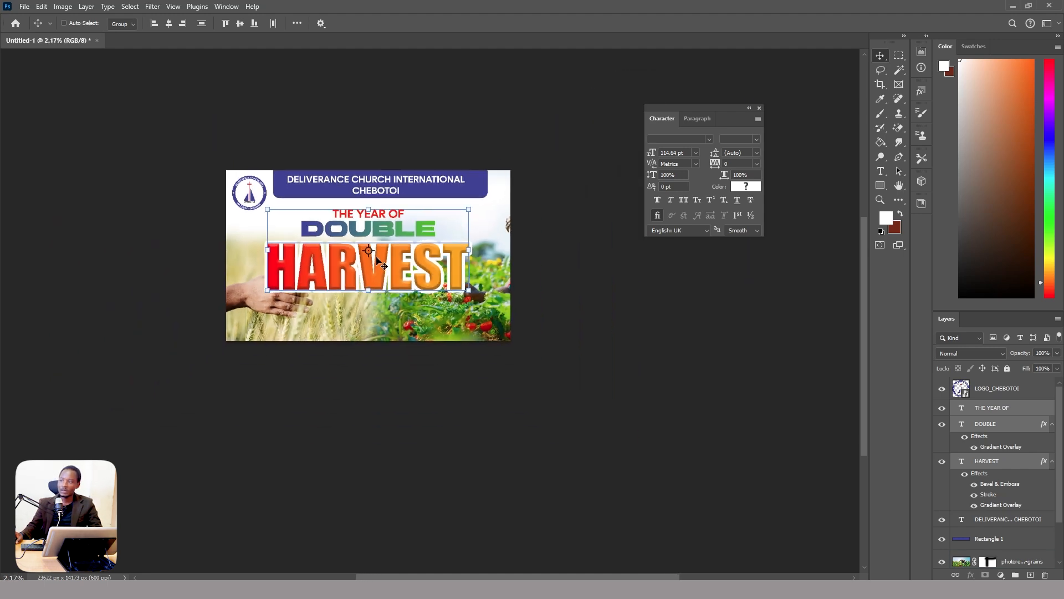
pyautogui.scroll(4, 377, 249)
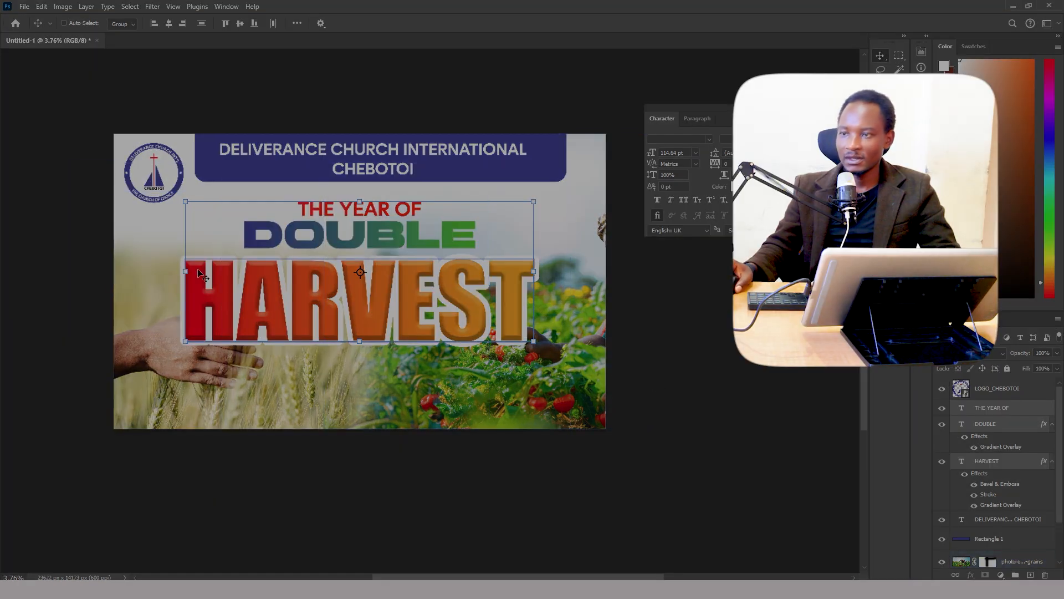
pyautogui.scroll(2, 141, 300)
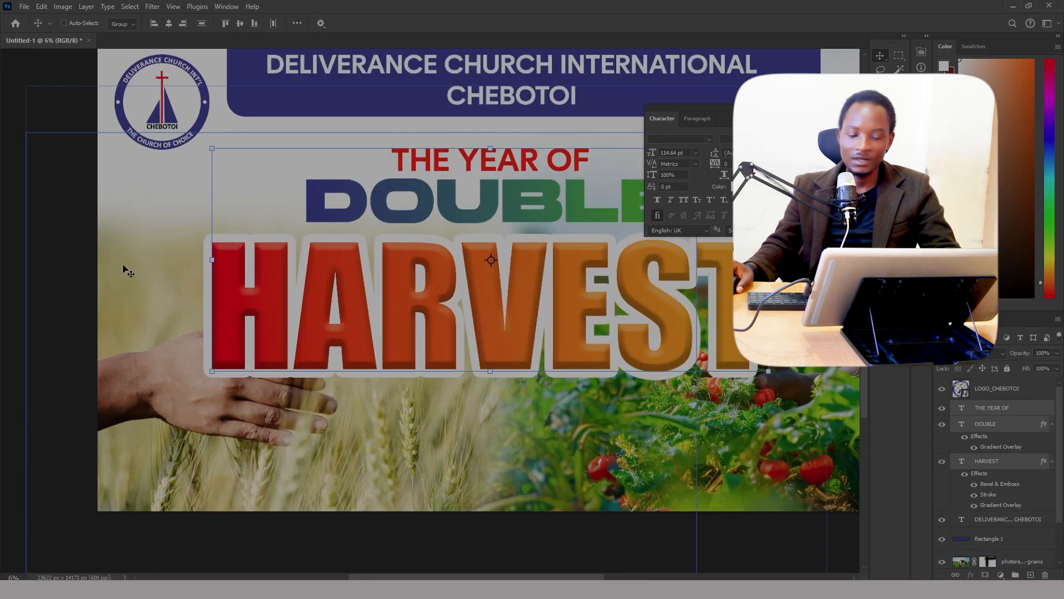